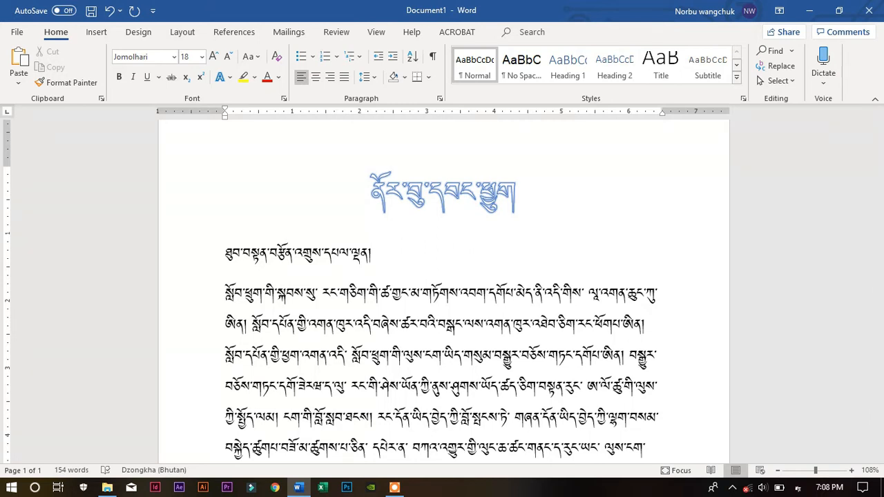
scroll(441, 290, "down", 2)
scroll(441, 290, "up", 2)
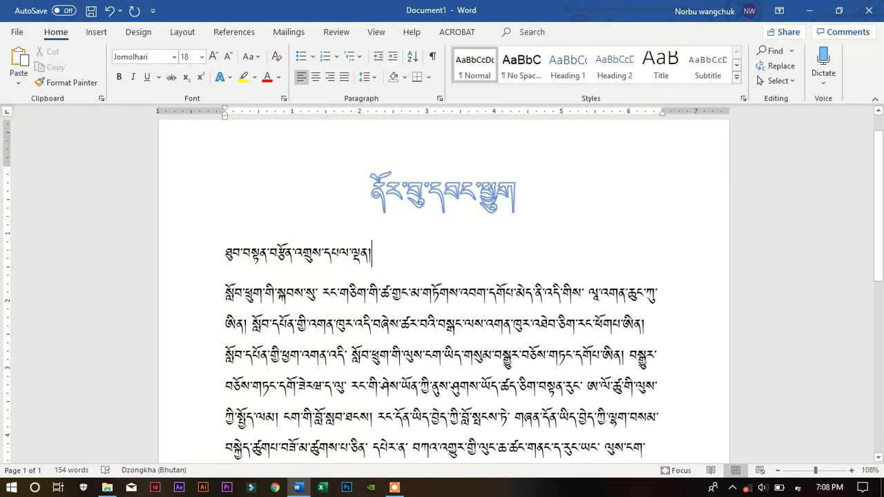
scroll(442, 290, "down", 2)
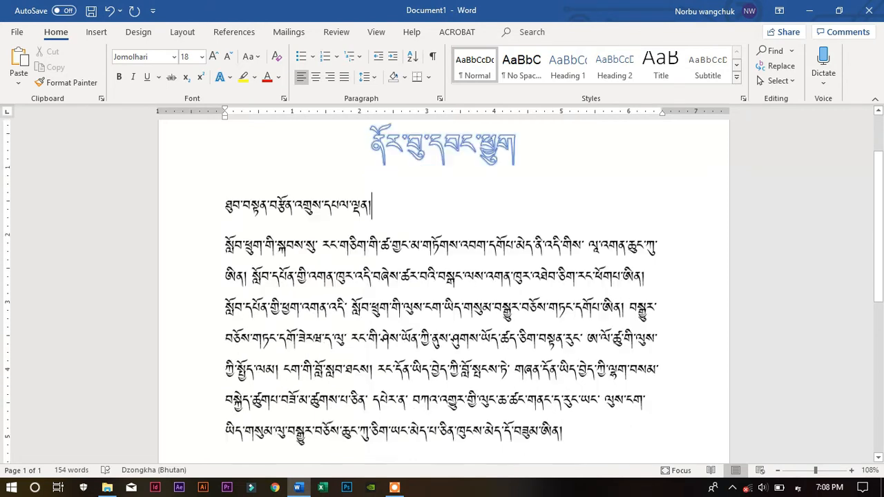
scroll(442, 289, "up", 2)
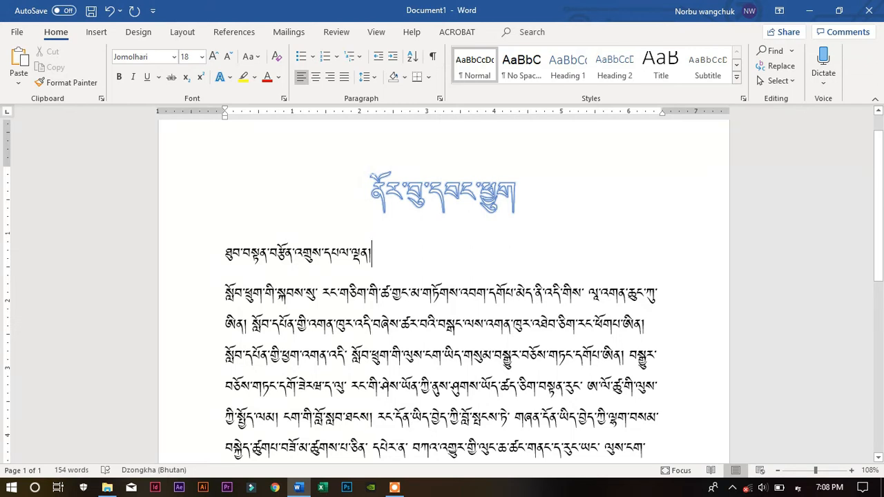
Step: Copy the large blue outlined title's formatting onto the line directly below it with Format Painter
left_click_drag(367, 207, 537, 213)
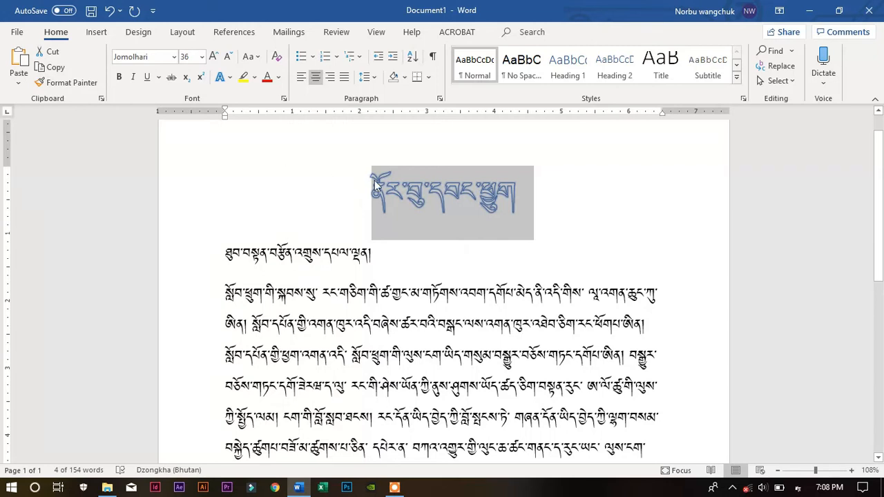
left_click(69, 88)
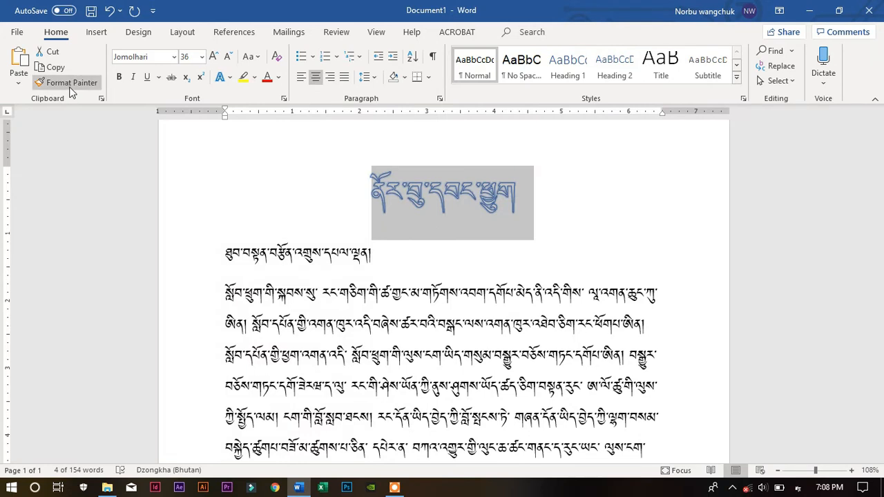
left_click(70, 87)
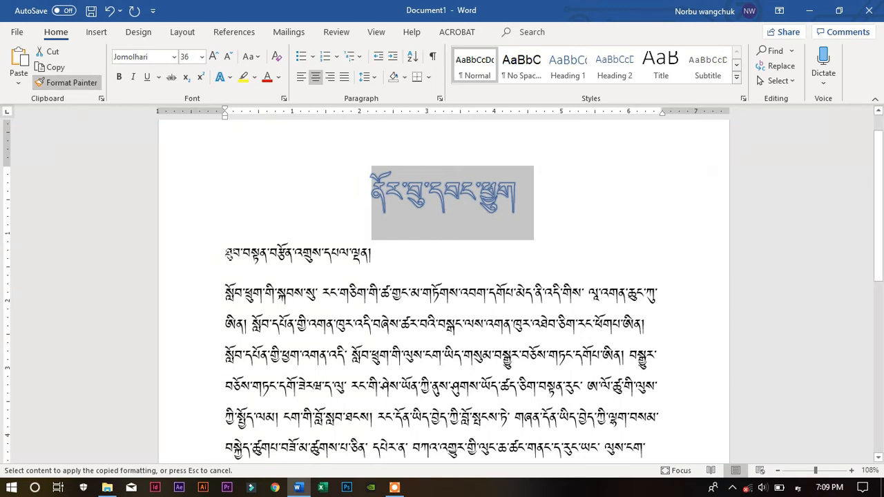
left_click(230, 253)
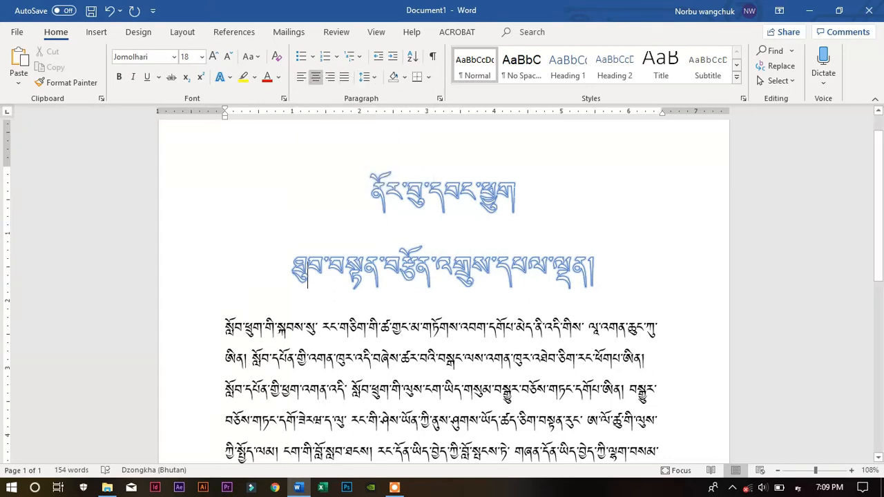
Step: Try left, centre, right and justified alignment on the title line, finishing with left alignment
scroll(442, 290, "down", 1)
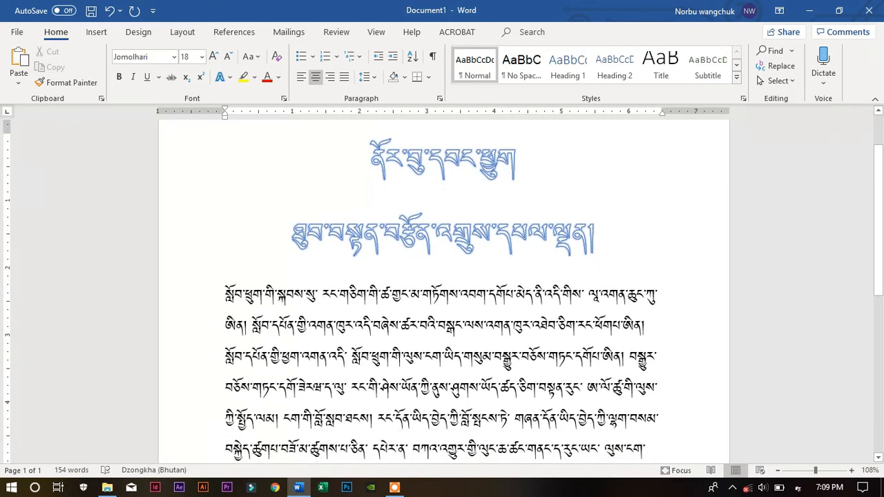
left_click_drag(367, 154, 533, 173)
scroll(411, 167, "up", 1)
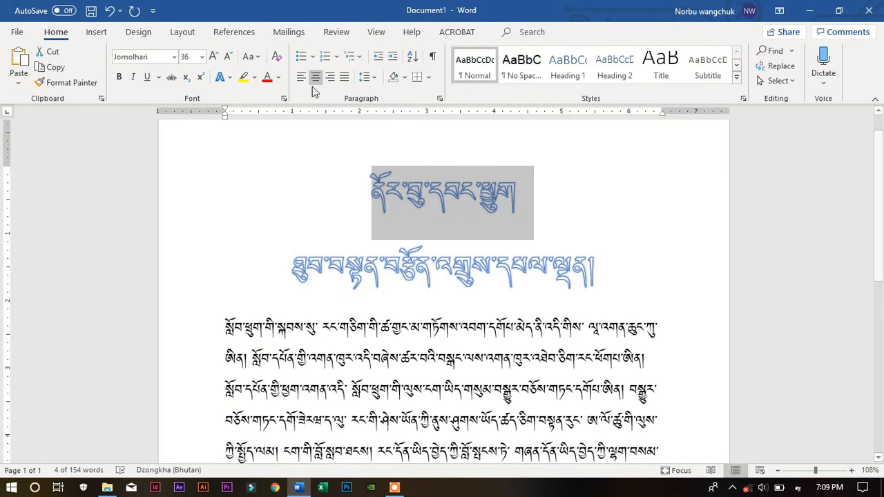
left_click(301, 76)
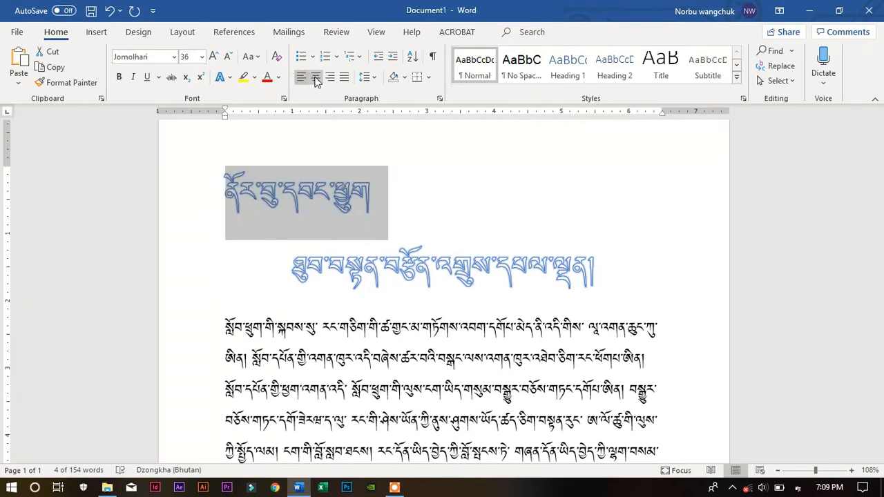
left_click(315, 77)
left_click(331, 78)
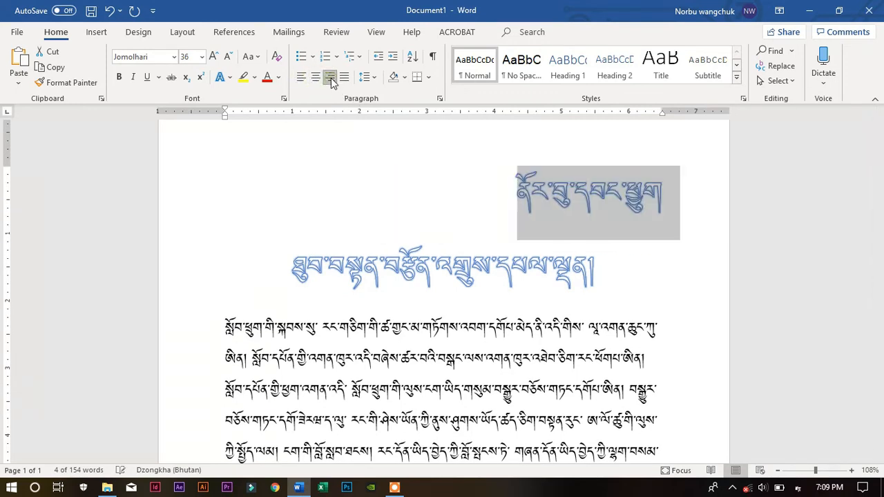
left_click(344, 76)
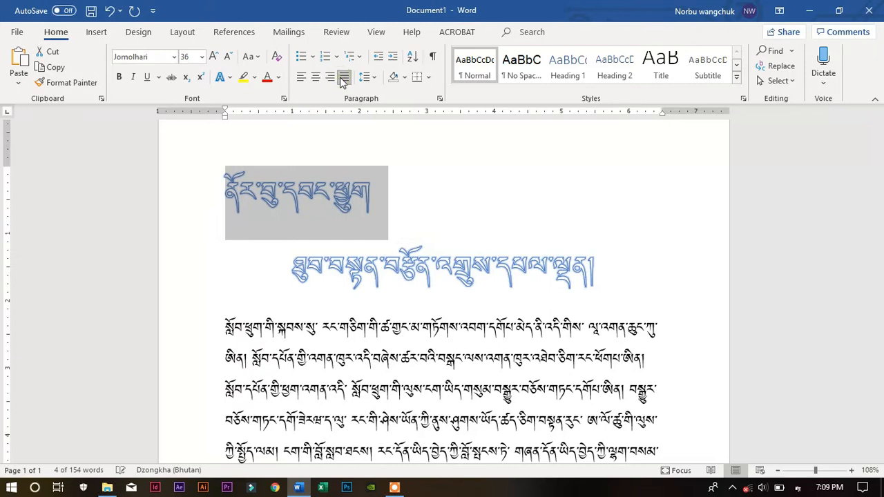
left_click(302, 77)
Step: Justify all the body text below the two heading lines
scroll(442, 277, "down", 3)
scroll(442, 276, "up", 3)
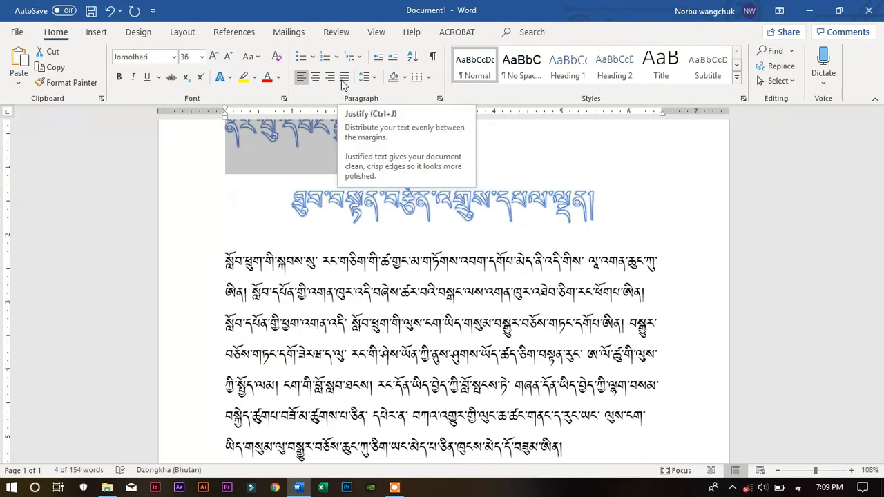
scroll(441, 276, "down", 2)
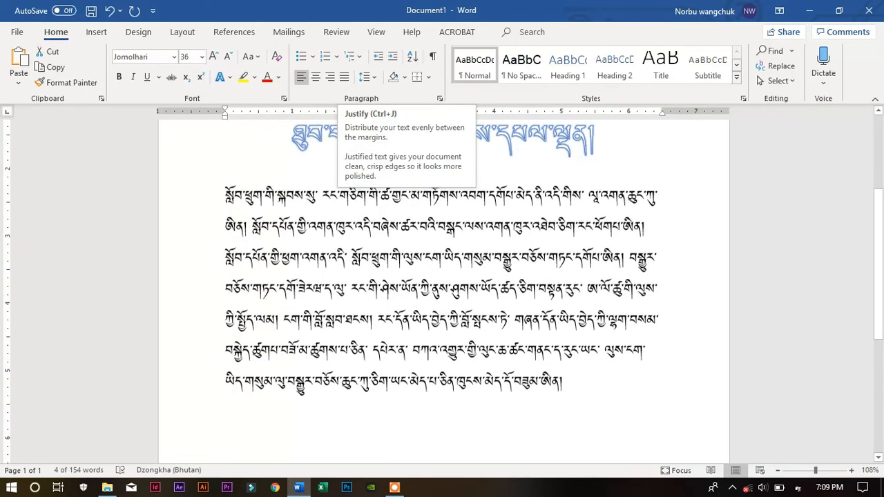
left_click_drag(223, 189, 579, 397)
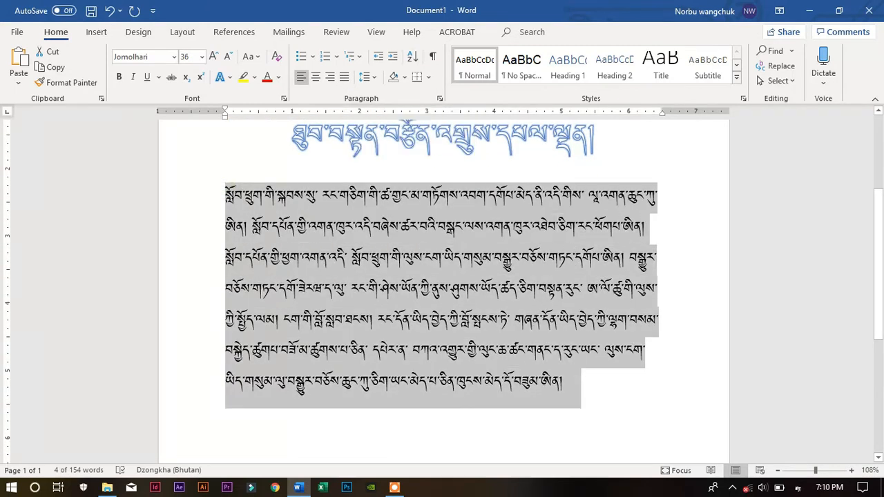
left_click(344, 76)
left_click(660, 322)
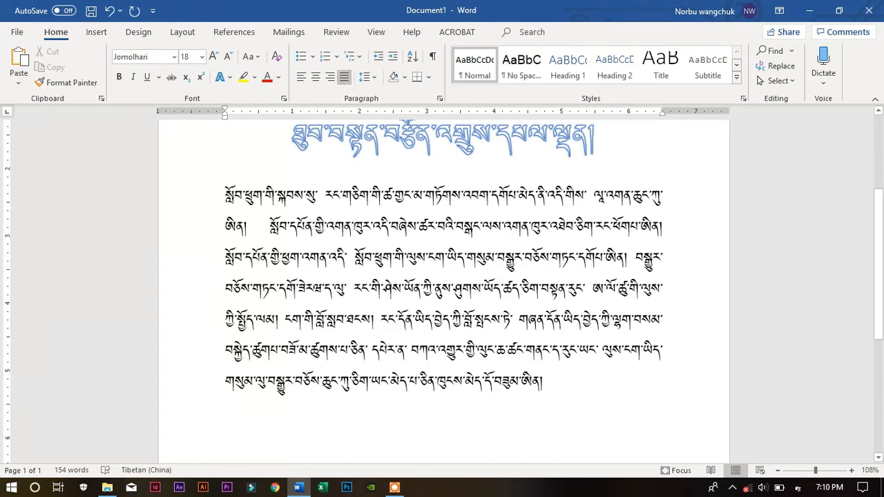
Step: Set the line spacing of the body text to 1.15
scroll(442, 290, "up", 2)
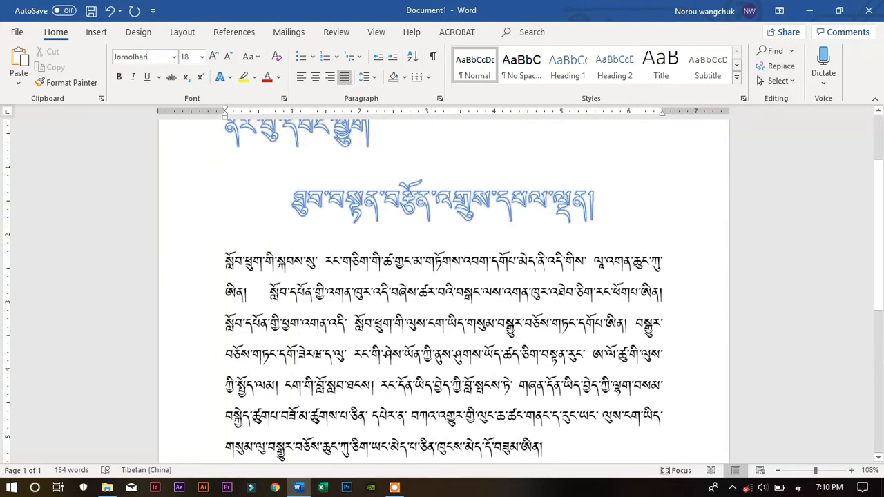
scroll(442, 290, "down", 1)
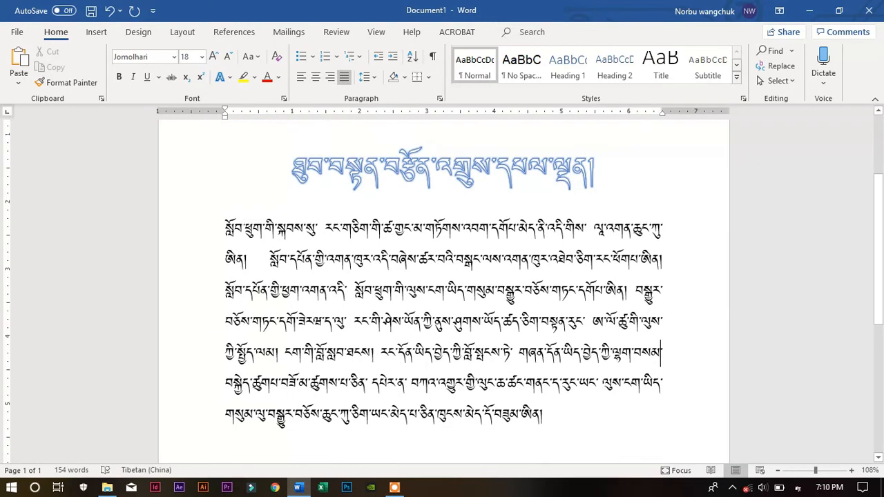
left_click_drag(225, 228, 534, 412)
scroll(483, 345, "up", 2)
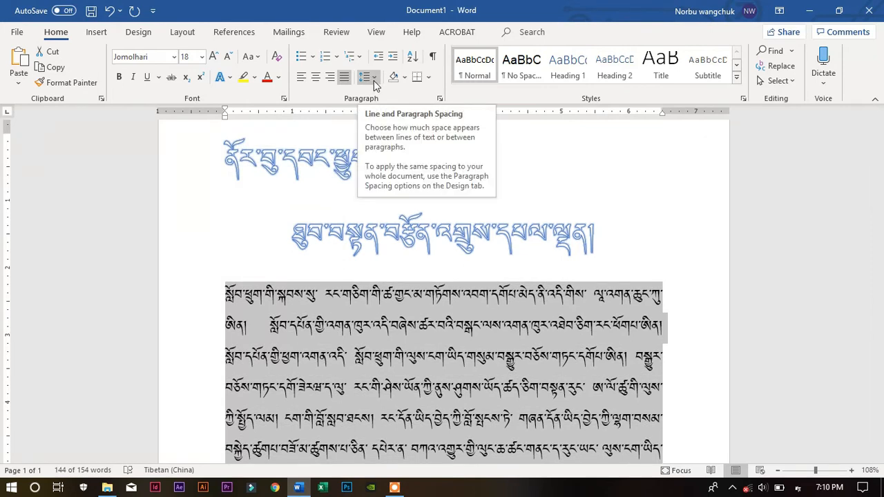
left_click(373, 79)
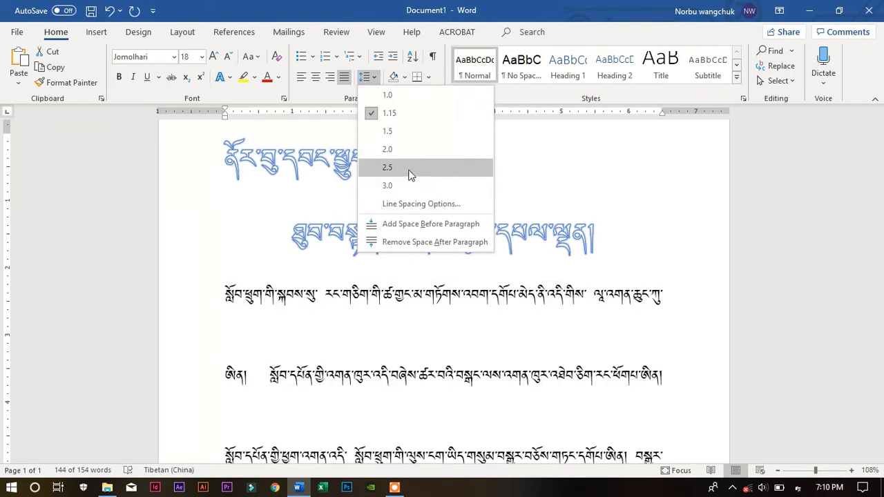
left_click(394, 114)
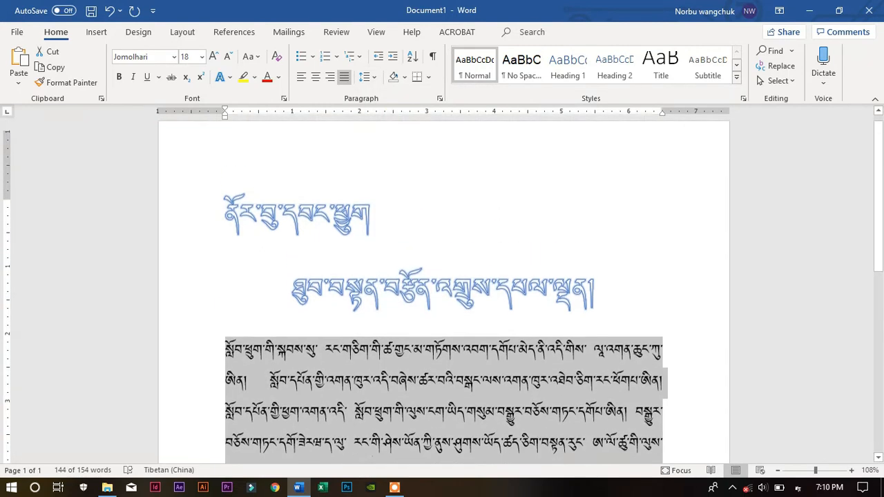
Step: Apply dark orange shading behind the body text
scroll(456, 388, "down", 3)
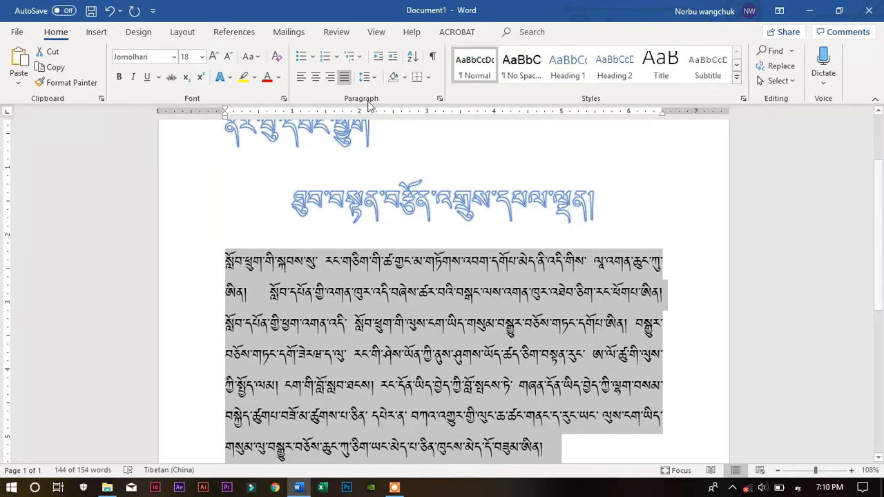
left_click(404, 77)
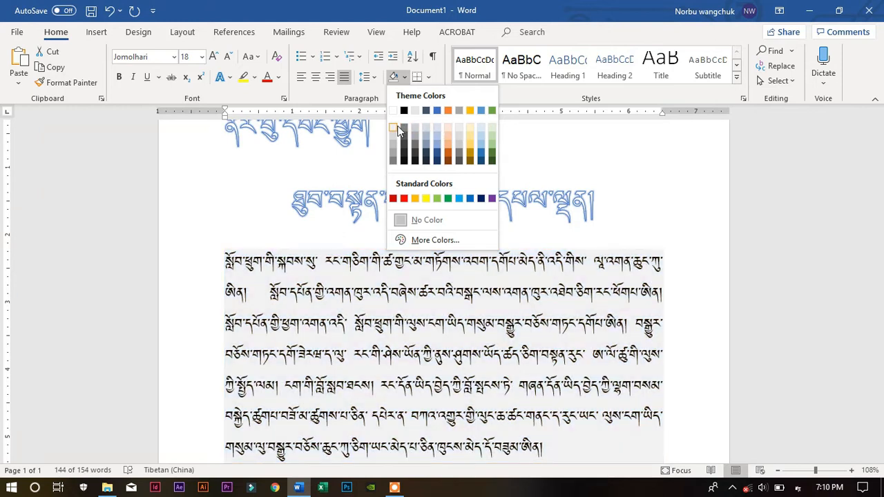
left_click(448, 152)
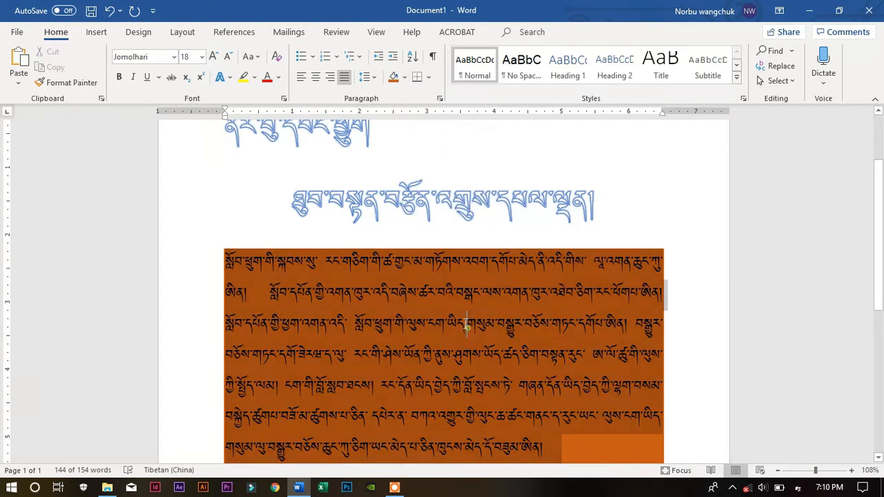
left_click(464, 322)
scroll(464, 322, "down", 3)
scroll(591, 336, "up", 1)
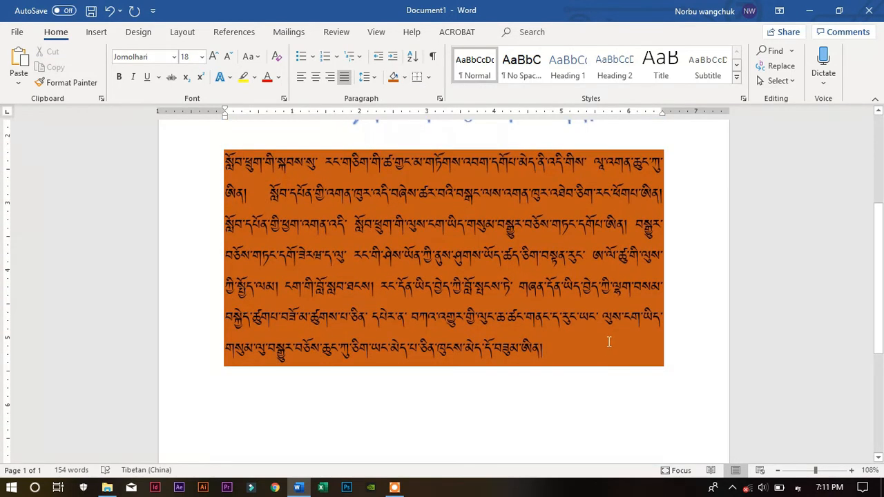
Step: Select the body text with the heading line above it and set their shading to No Color
left_click_drag(609, 339, 365, 83)
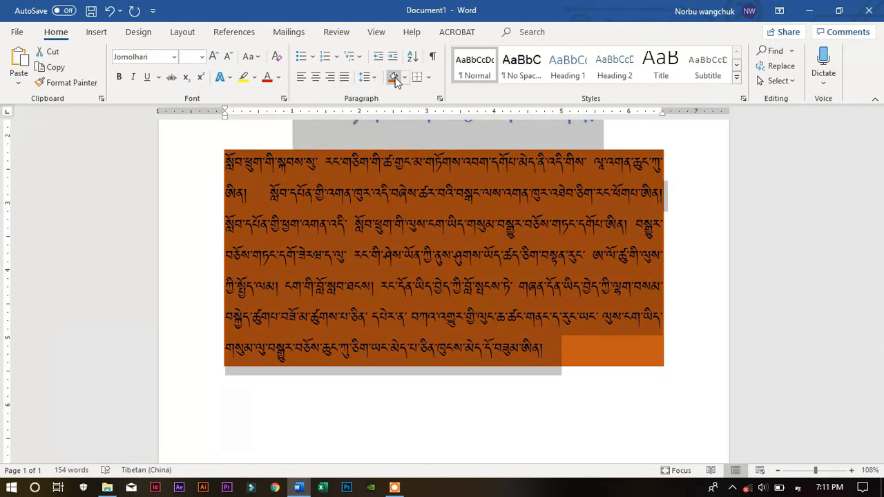
left_click(393, 77)
left_click(406, 77)
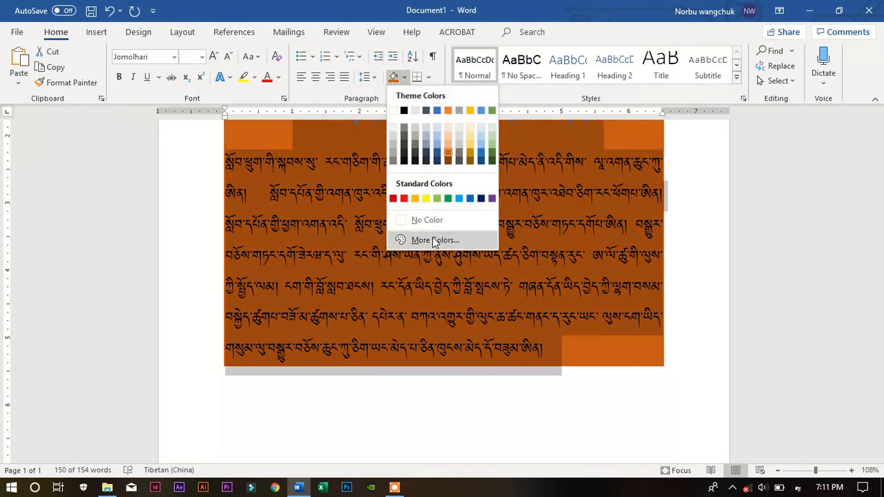
left_click(414, 222)
scroll(405, 235, "up", 2)
left_click(367, 245)
scroll(366, 245, "down", 3)
scroll(367, 245, "up", 3)
scroll(442, 276, "up", 2)
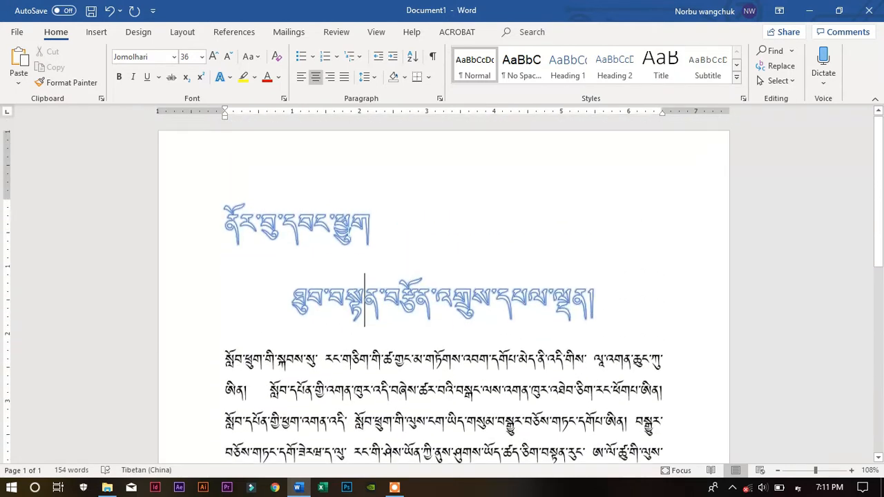
Step: Turn the title line into a bulleted item using the arrowhead bullet
scroll(442, 276, "down", 4)
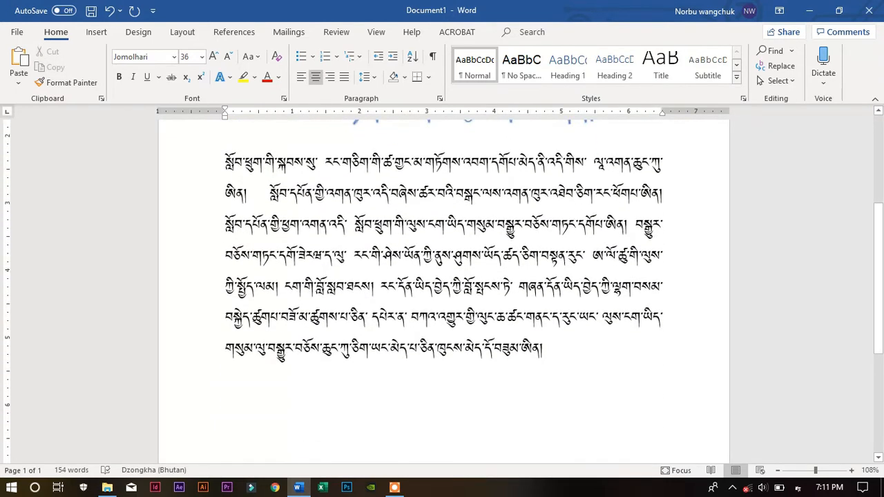
scroll(441, 276, "up", 3)
left_click(225, 155)
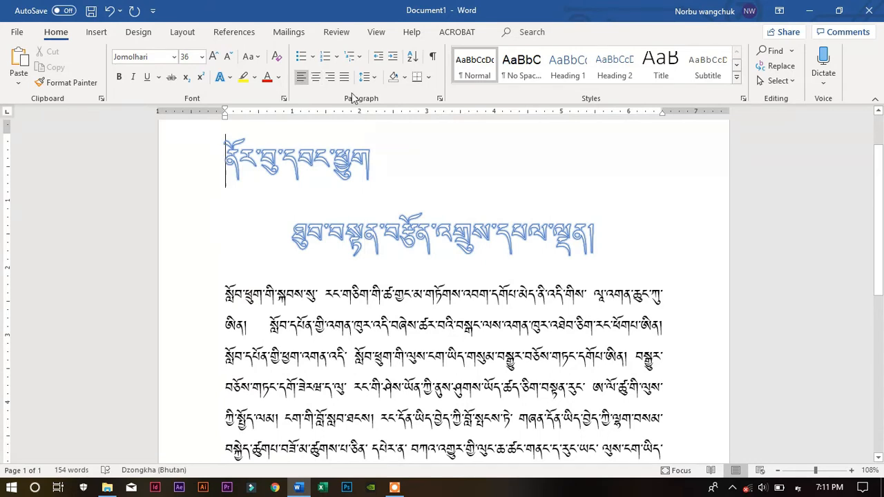
left_click(312, 57)
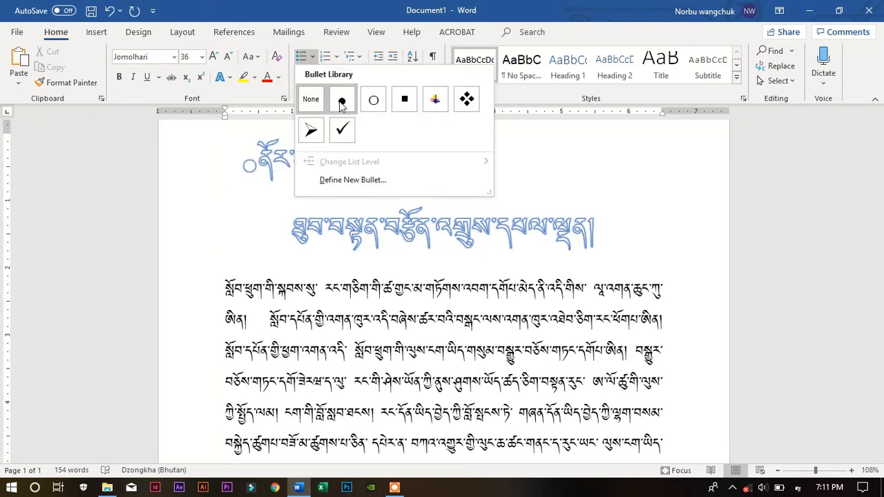
left_click(313, 130)
left_click(461, 166)
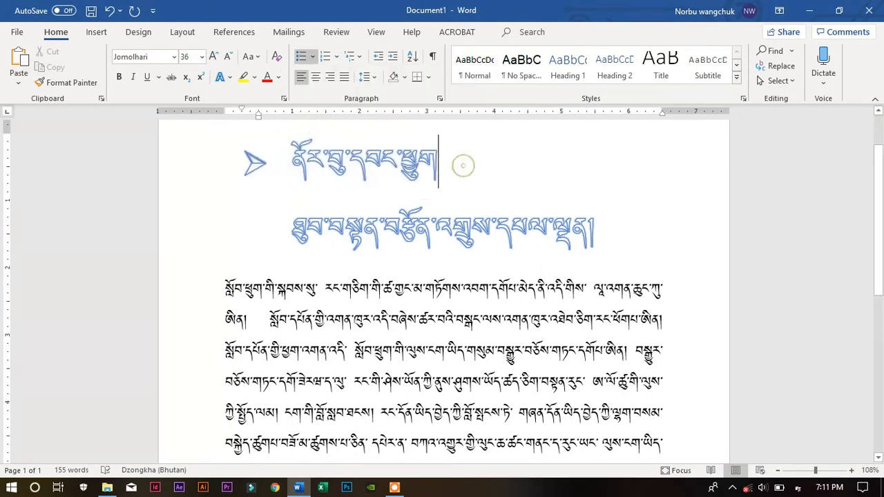
Step: Add blank unbulleted lines below the bulleted title and insert a new empty arrowhead bullet item directly under it
key("Return")
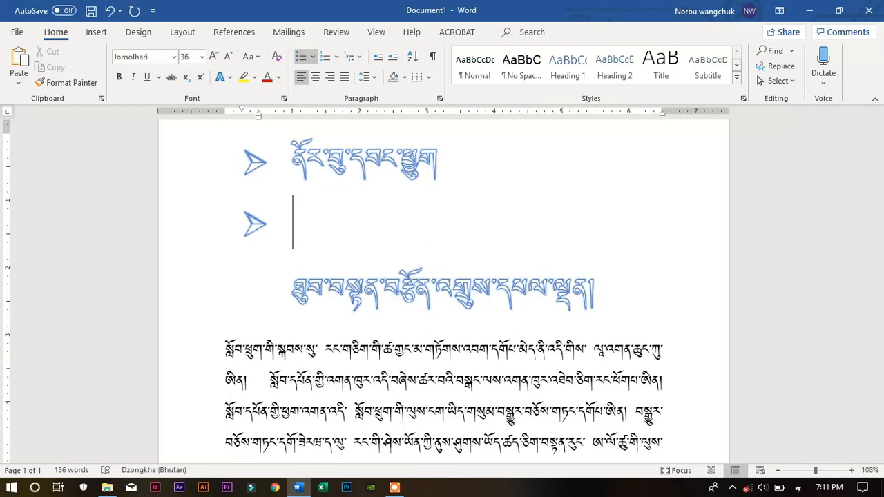
key("Return")
key("Return")
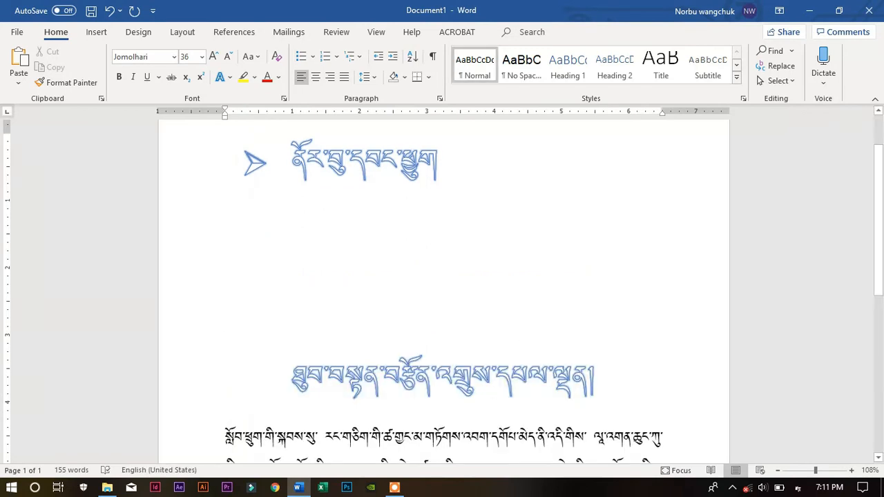
left_click(457, 150)
key("Return")
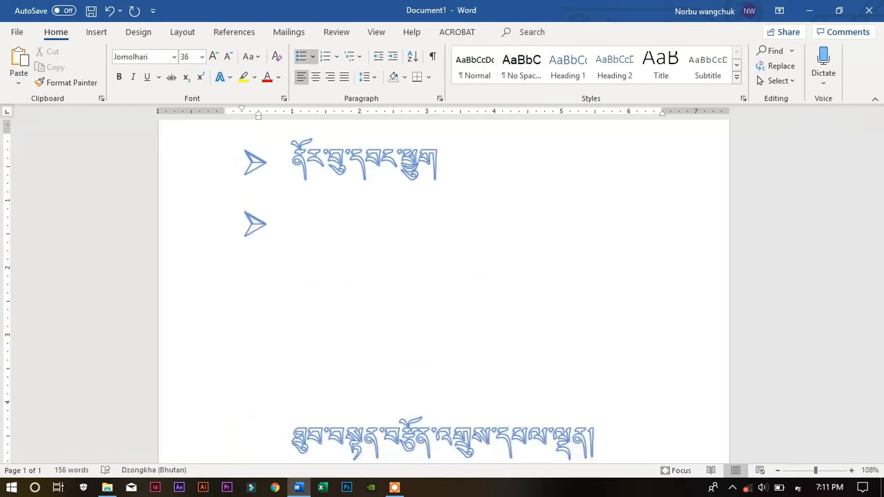
Step: Fill in two arrowhead bullet items below the bulleted title with short strings of sample Dzongkha letters
type("ཕཞབཕཕབཕ")
key("Return")
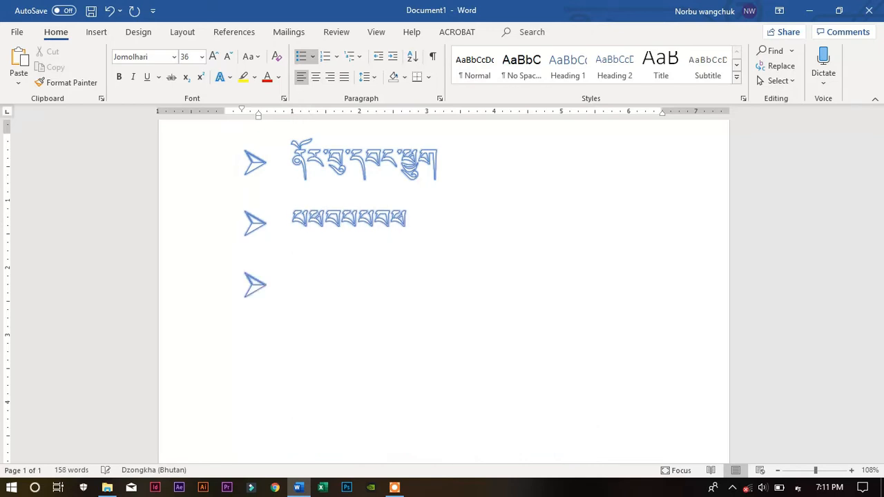
type("མཕབཕམམ")
key("Return")
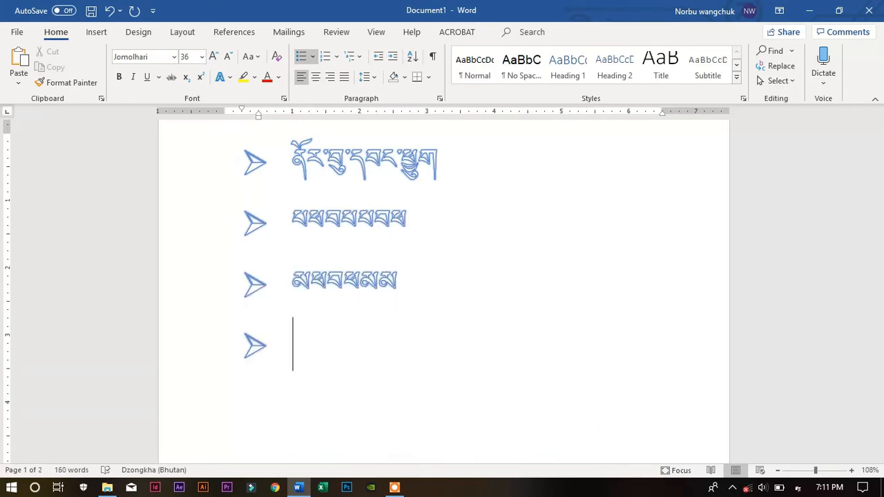
Step: Change the bullets of the three filled list items to the multicolored picture bullet
scroll(442, 276, "up", 2)
left_click_drag(292, 221, 337, 411)
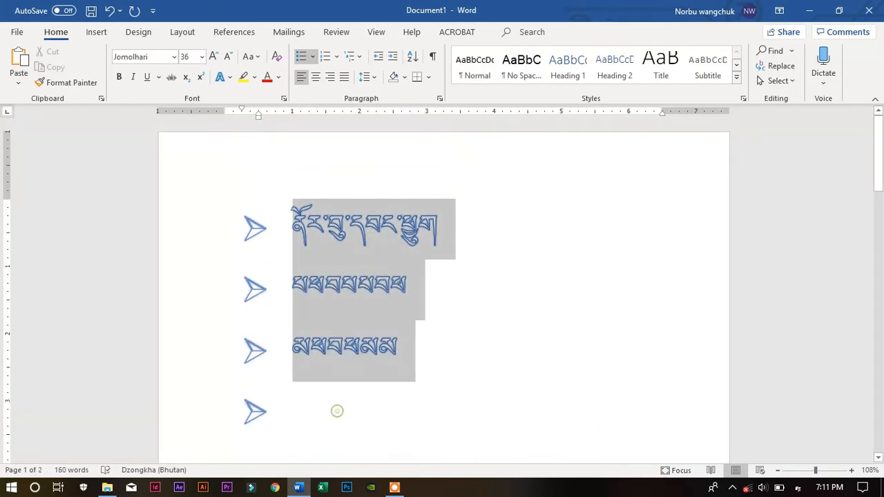
left_click(312, 58)
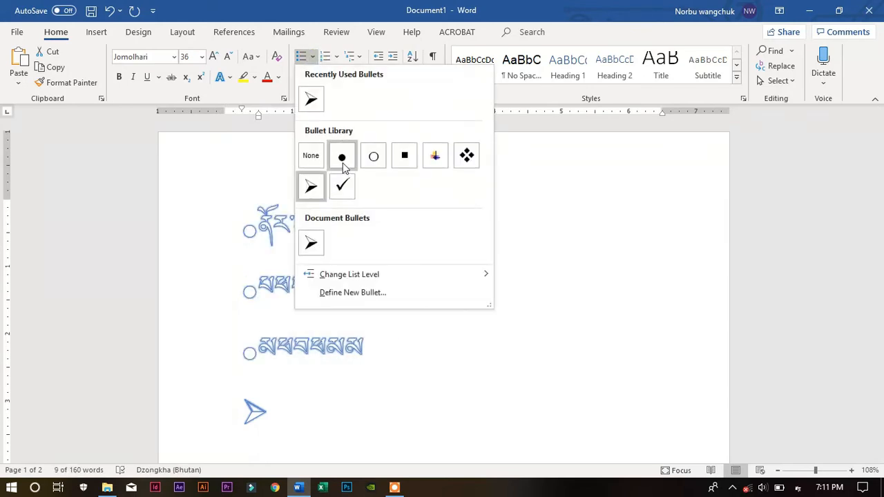
left_click(436, 156)
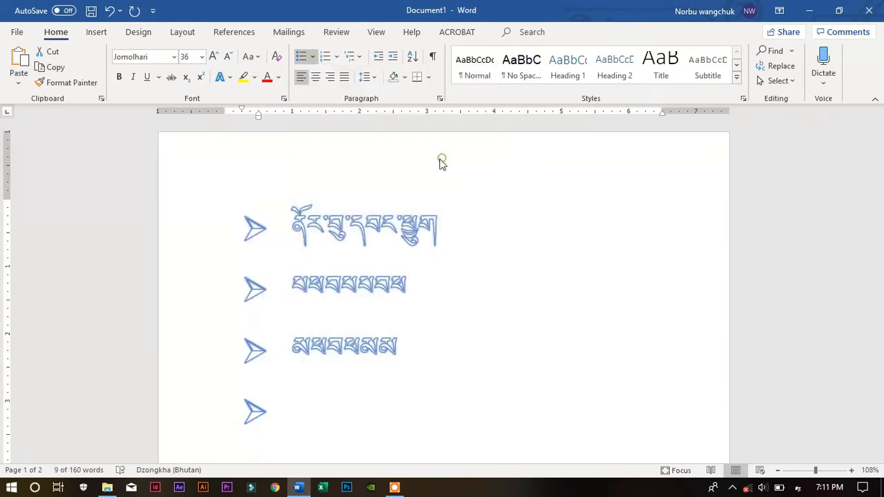
left_click(435, 302)
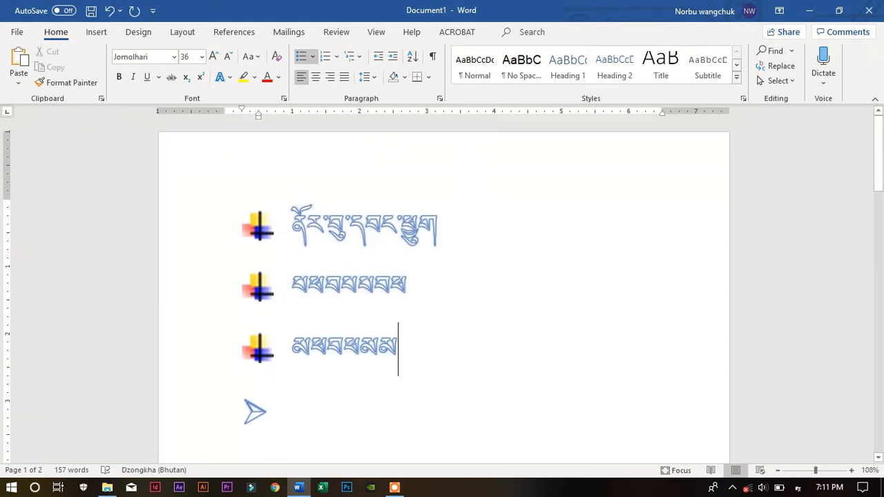
Step: Check the numbering library, and apply the multilevel list with diamond, arrowhead and square bullets to the three items
left_click(336, 55)
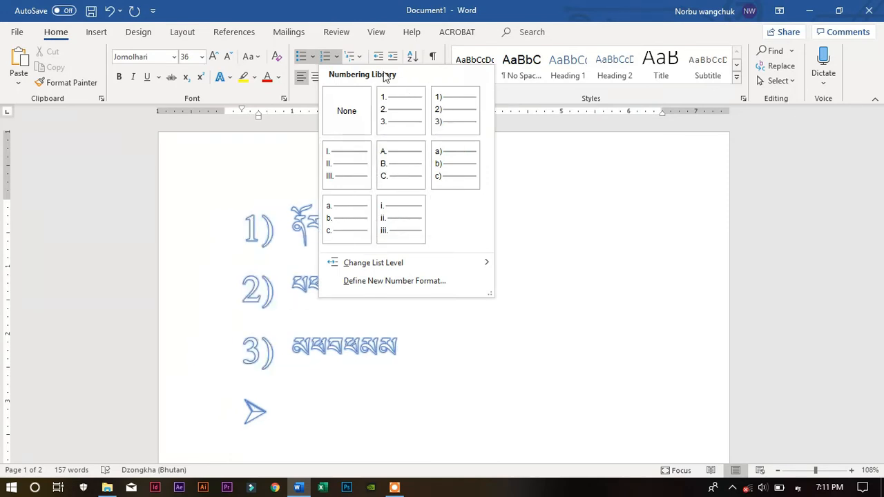
left_click(436, 122)
left_click(350, 56)
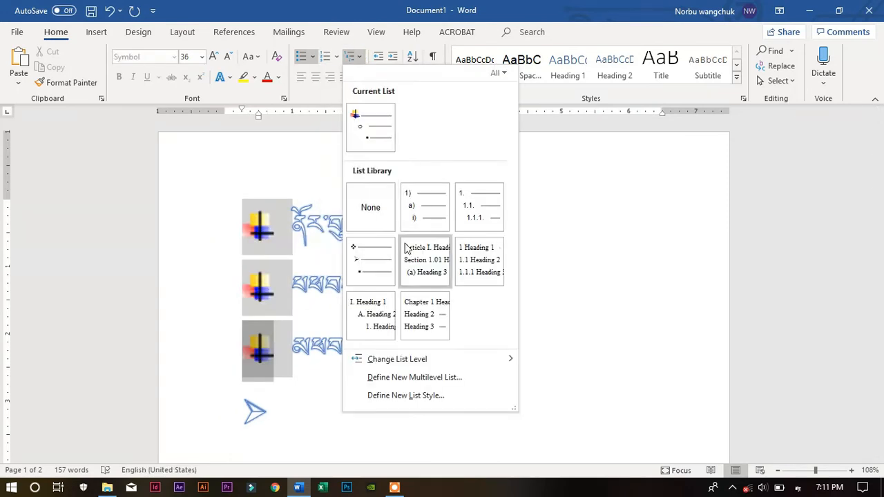
left_click(384, 259)
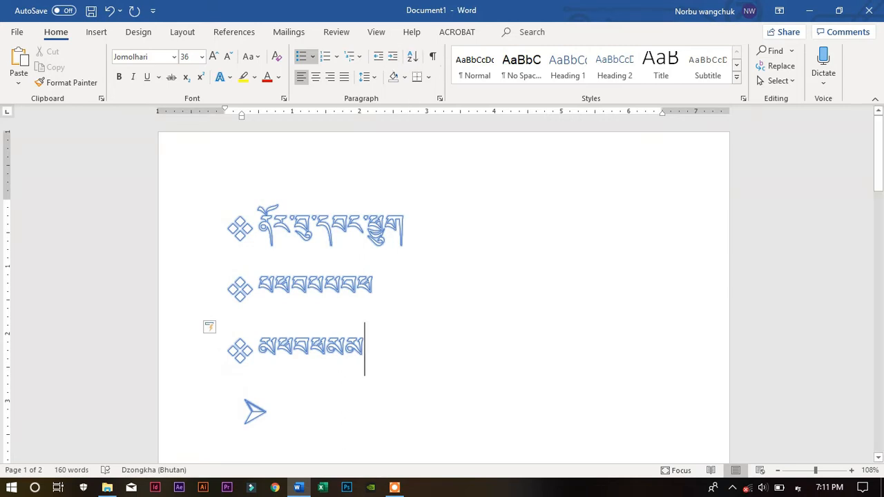
Step: Delete the three list items and the leftover arrowhead bullet at the start of the document
left_click_drag(336, 412, 260, 214)
key("BackSpace")
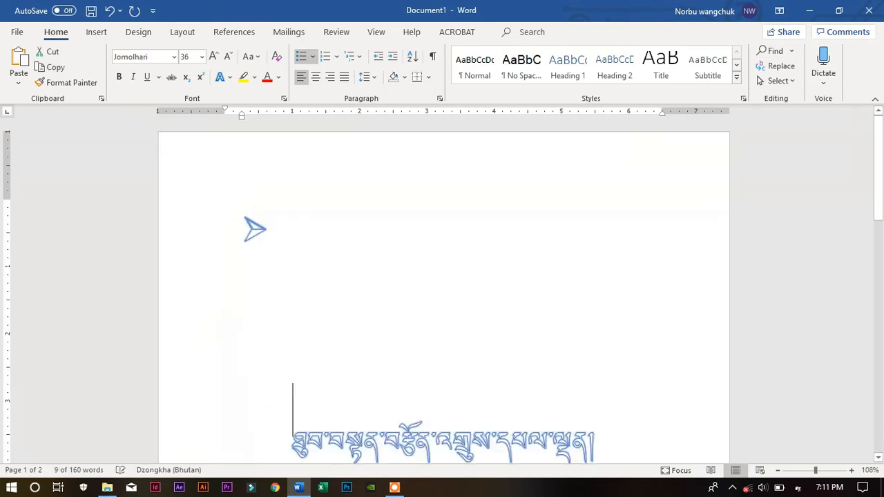
key("BackSpace")
key("BackSpace")
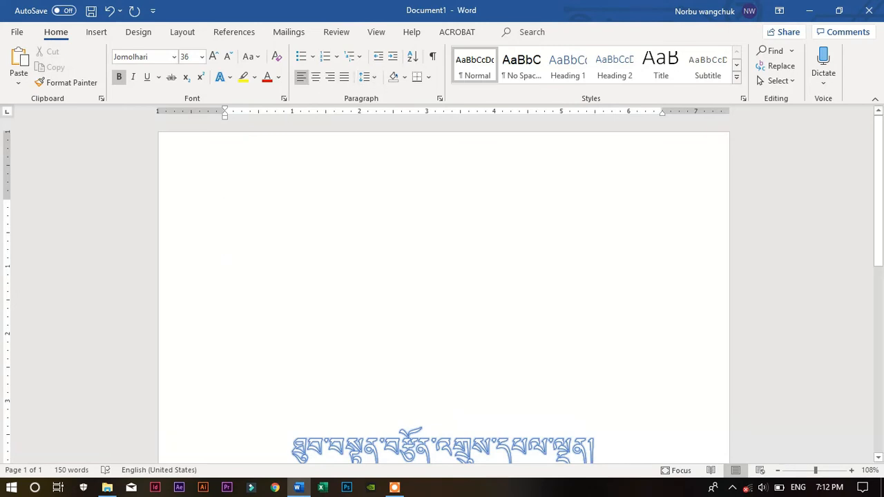
Step: Enter three personal names on separate lines at the start of the document
type("norbu")
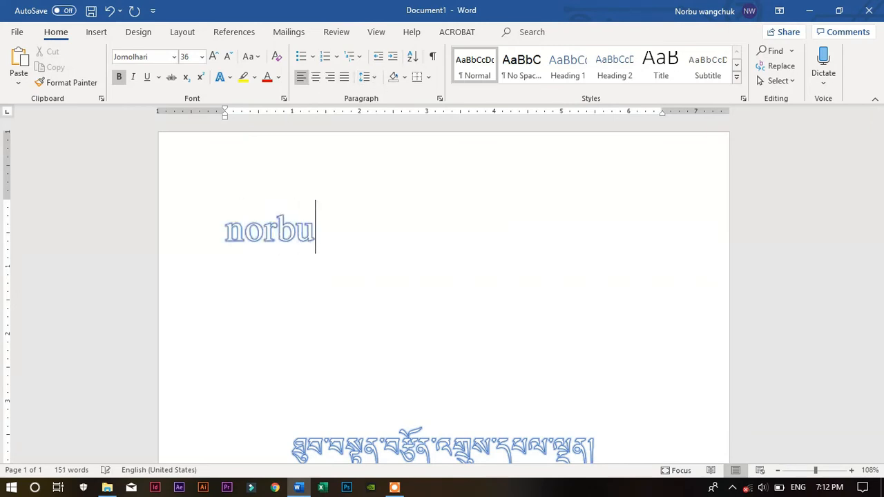
key("Return")
type("wangchuk")
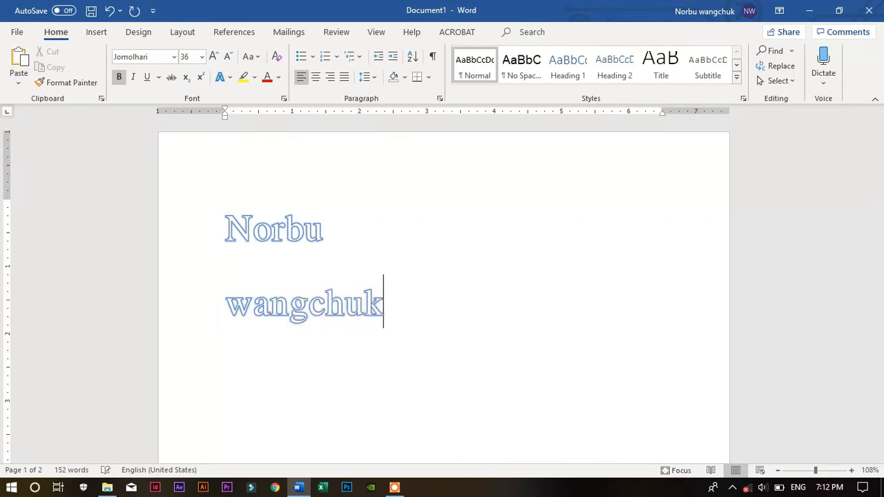
key("Return")
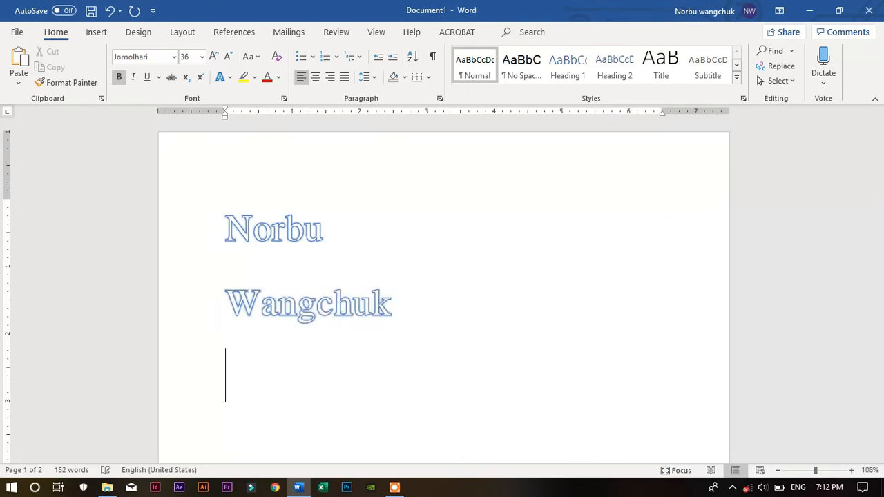
type("sa")
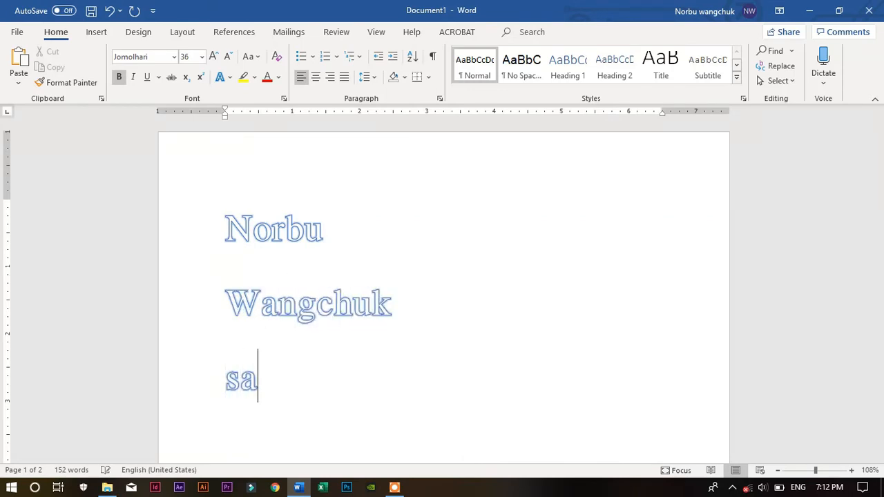
type("ngay")
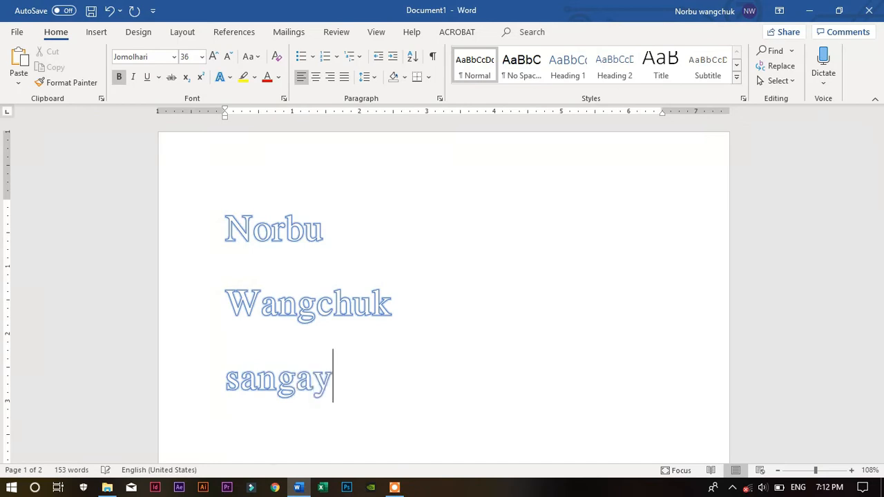
key("Return")
Step: Sort the three name lines by paragraphs as text in ascending order, with no header row
scroll(442, 290, "up", 1)
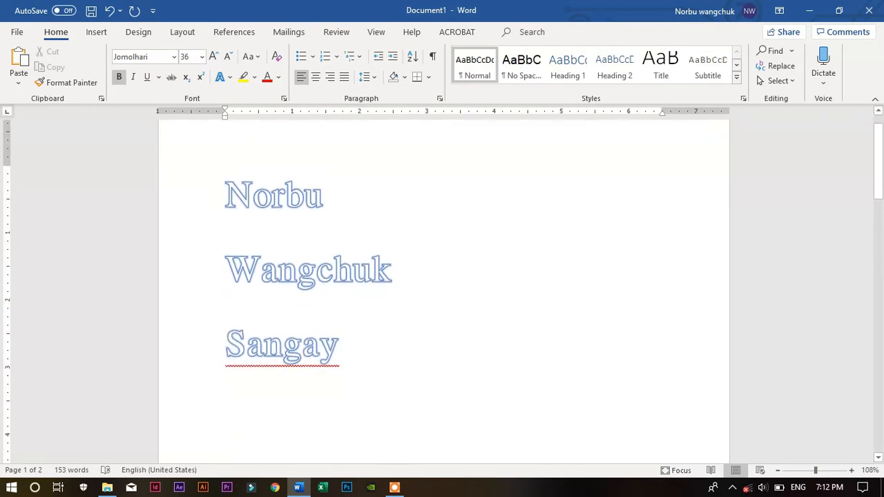
left_click_drag(307, 352, 228, 197)
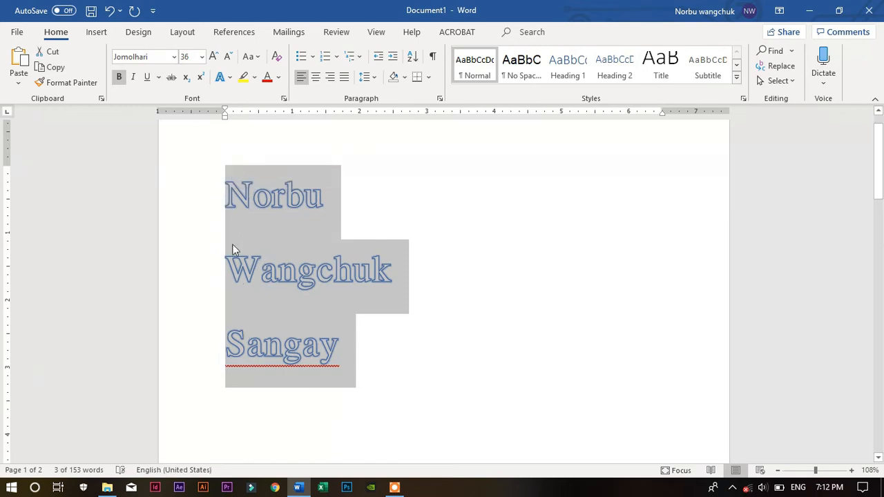
left_click(412, 56)
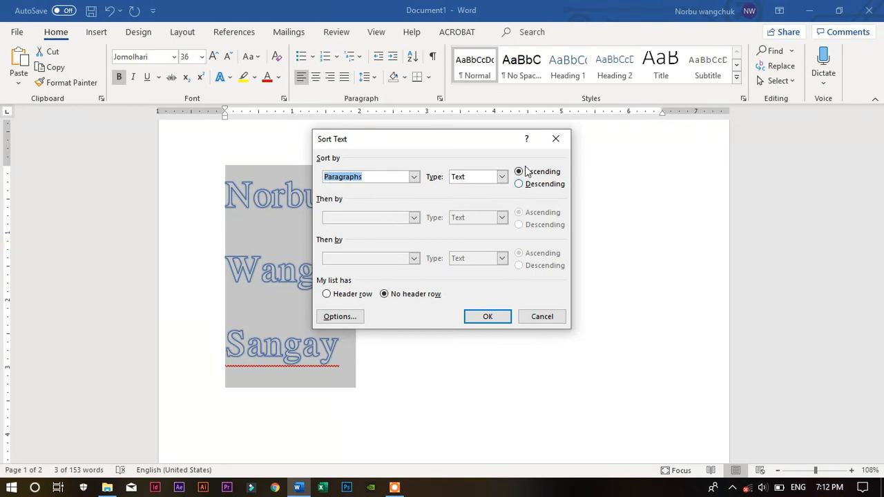
left_click(488, 316)
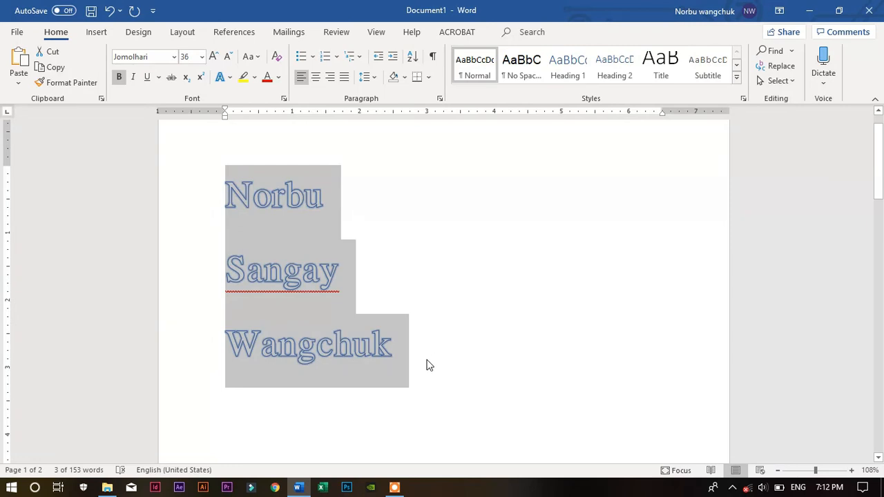
Step: Delete the three sorted name lines above the Dzongkha heading
key("Delete")
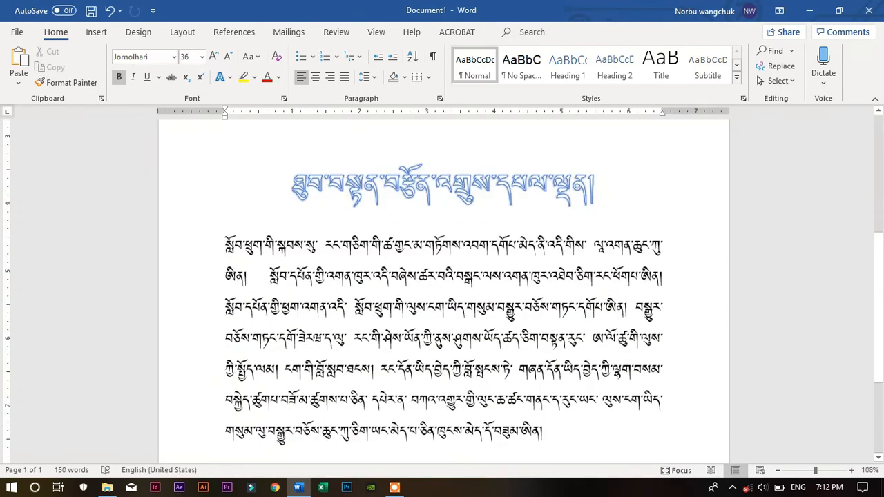
key("Return")
key("Return")
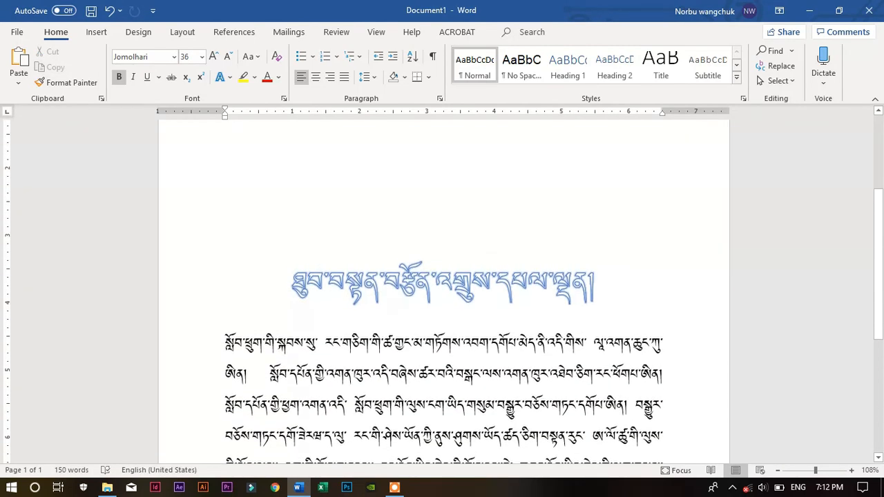
left_click_drag(296, 283, 532, 296)
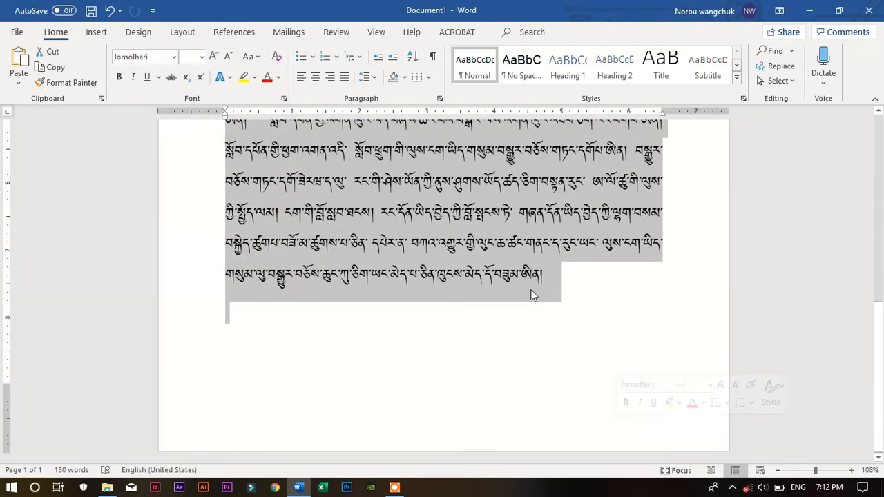
scroll(494, 244, "up", 4)
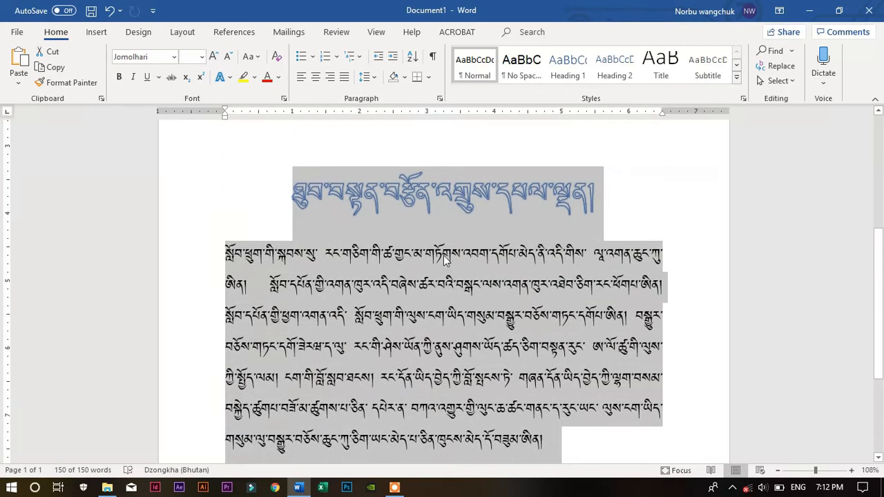
left_click(432, 238)
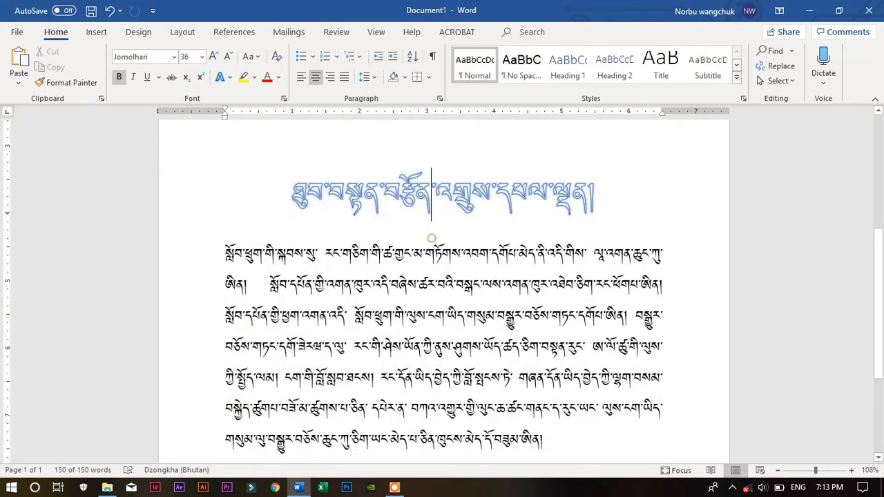
Step: Select the blue heading line, preview the Heading 1 and Heading 2 styles on it, and view the full style gallery
left_click_drag(290, 193, 603, 198)
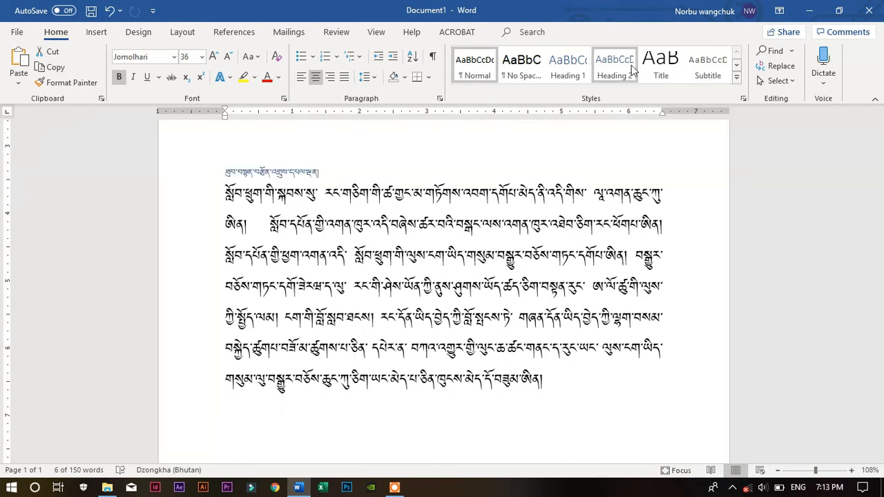
left_click(660, 66)
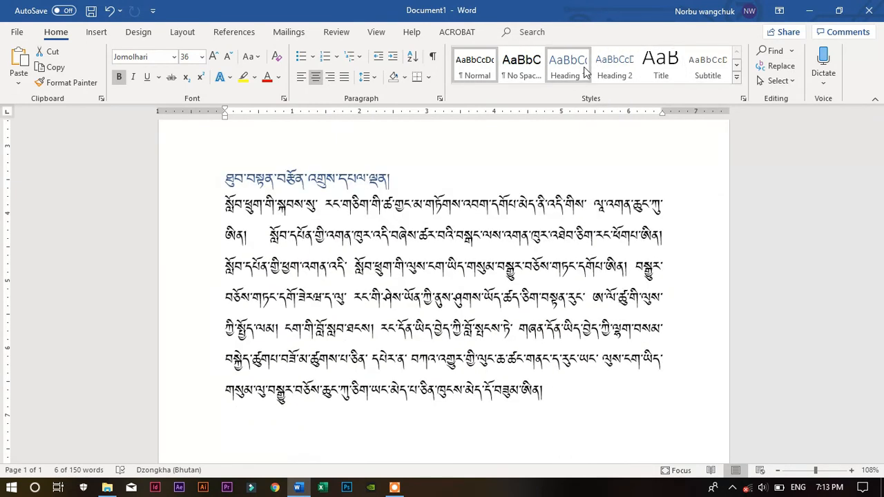
left_click(737, 81)
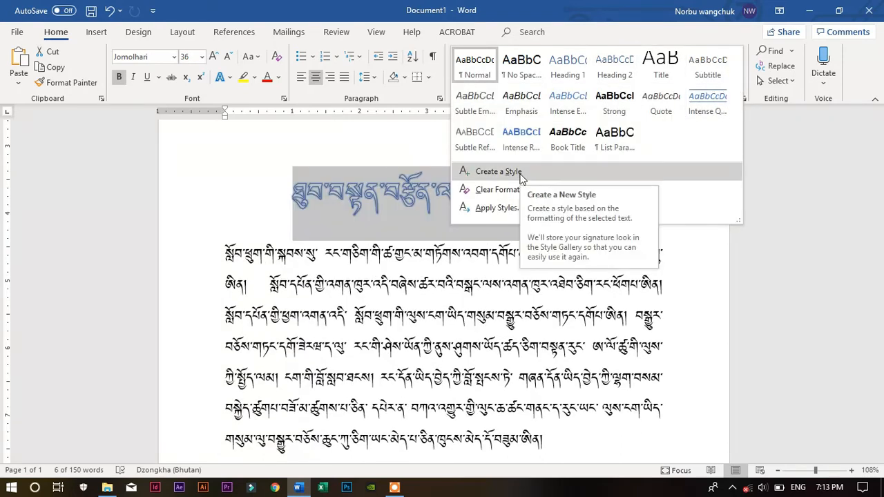
left_click(466, 218)
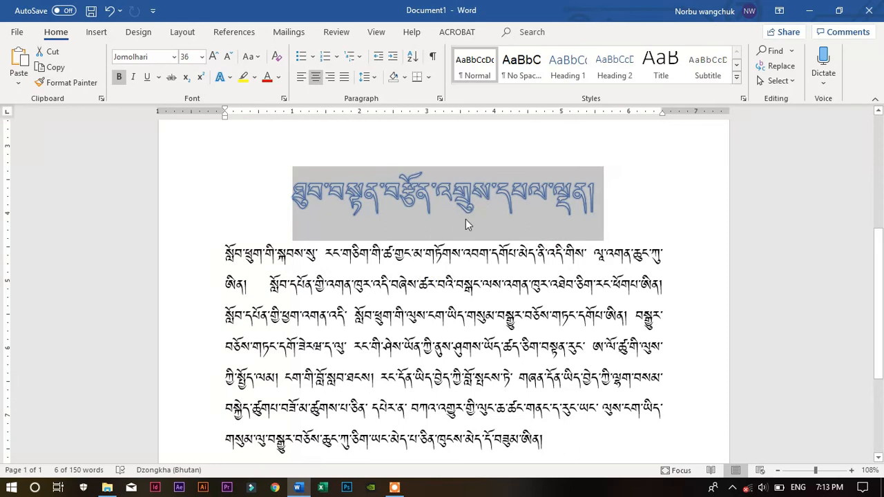
Step: Delete the surplus blank lines above the blue heading, leaving one empty line before it
left_click(607, 207)
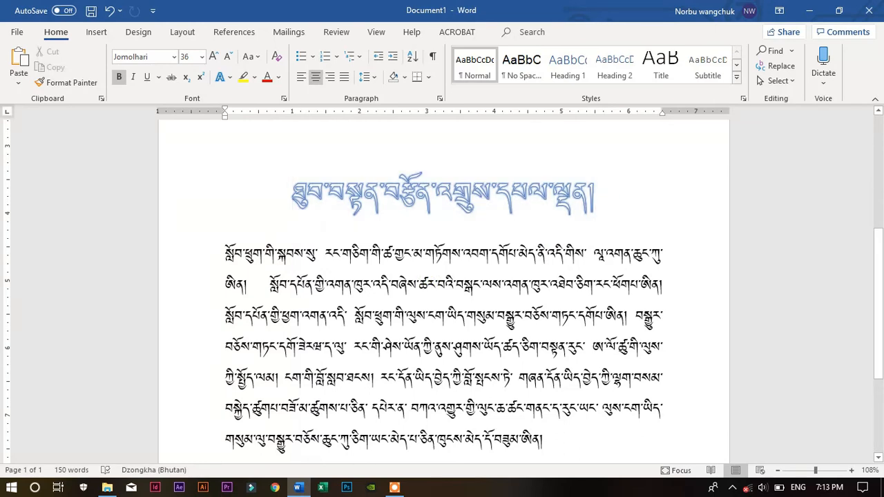
key("Return")
key("Return")
key("Return")
key("Return")
key("Return")
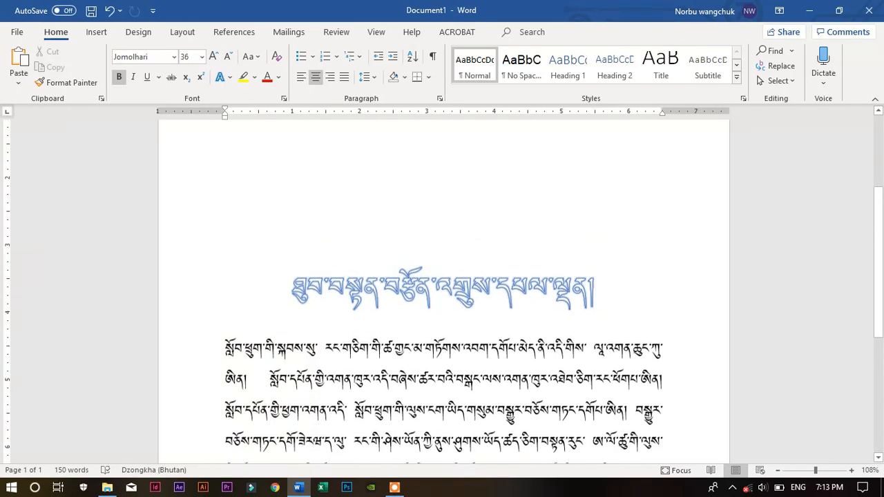
left_click_drag(411, 415, 367, 201)
key("BackSpace")
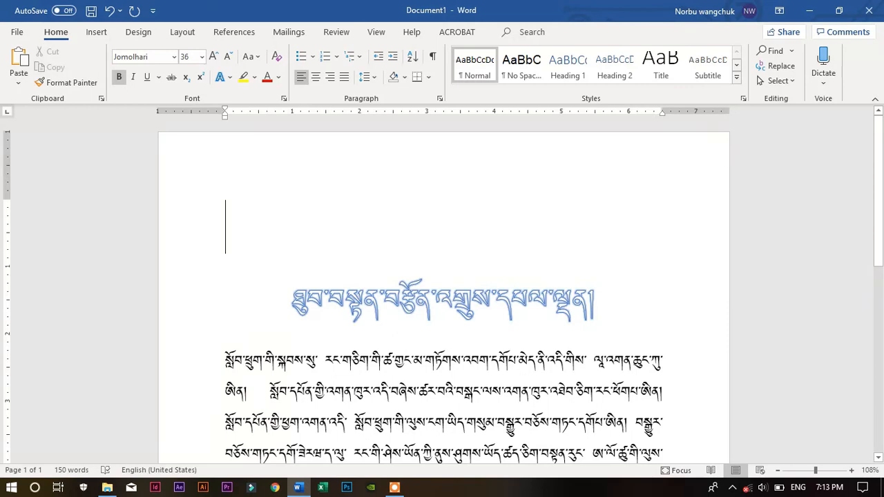
Step: Place the text cursor in the third line of the body text
scroll(441, 297, "down", 2)
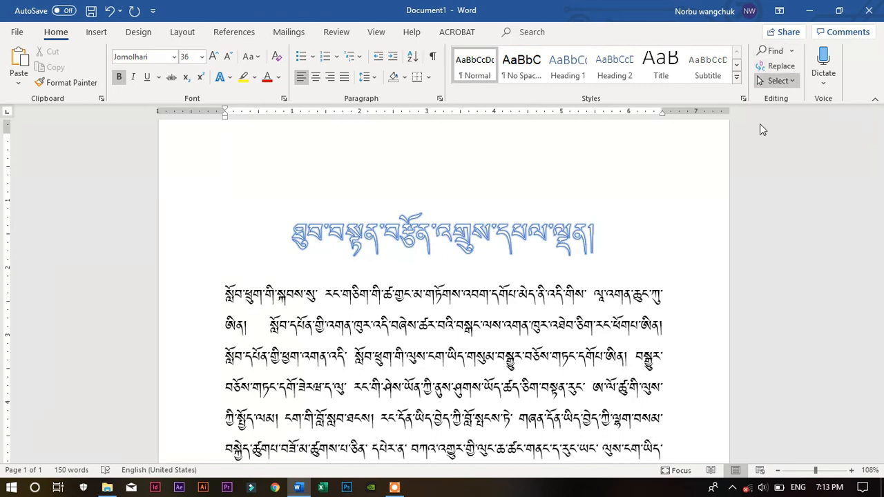
scroll(442, 297, "down", 2)
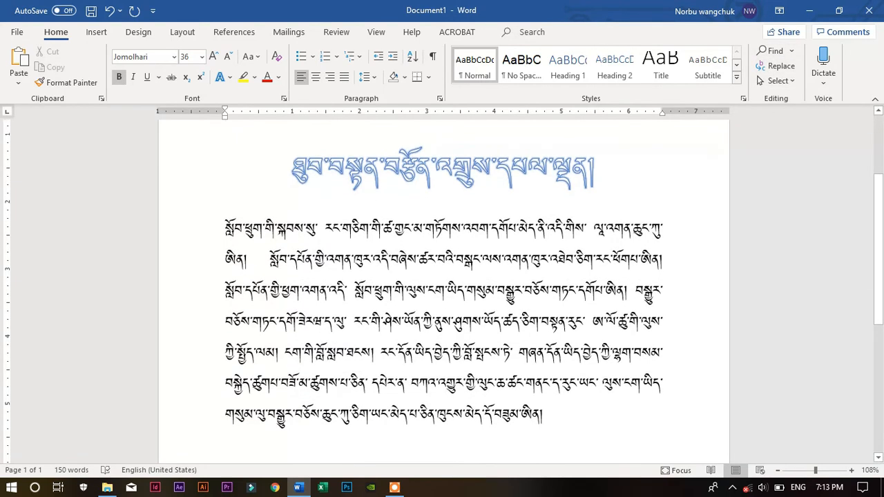
left_click(391, 290)
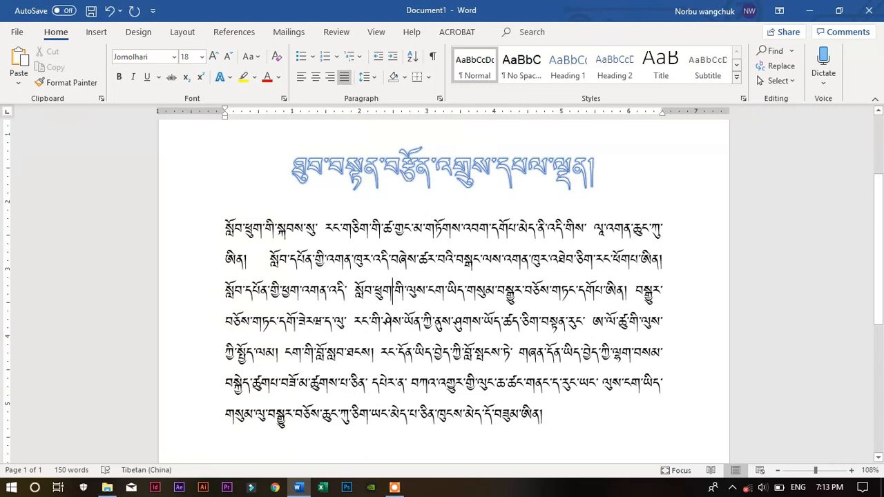
Step: Switch the input language to Dzongkha and append ས to the word སློབ་ཕྲུག in the third and first body lines
key("alt+shift")
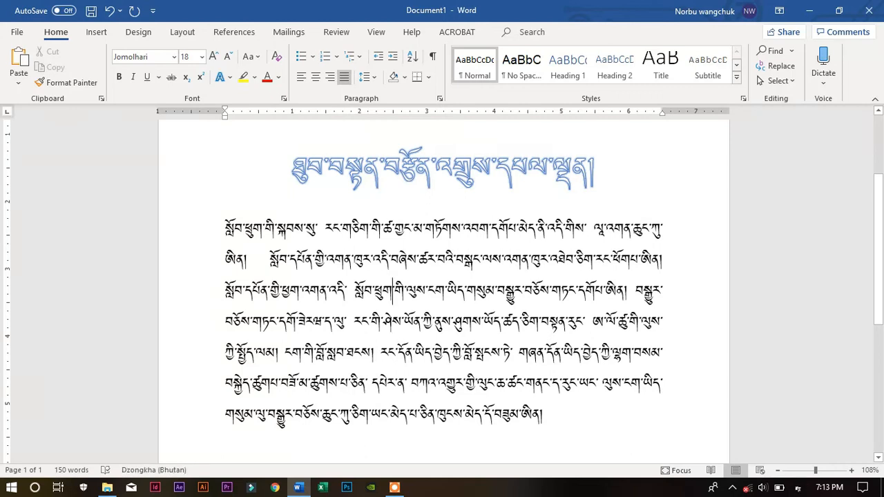
type("སྐབ")
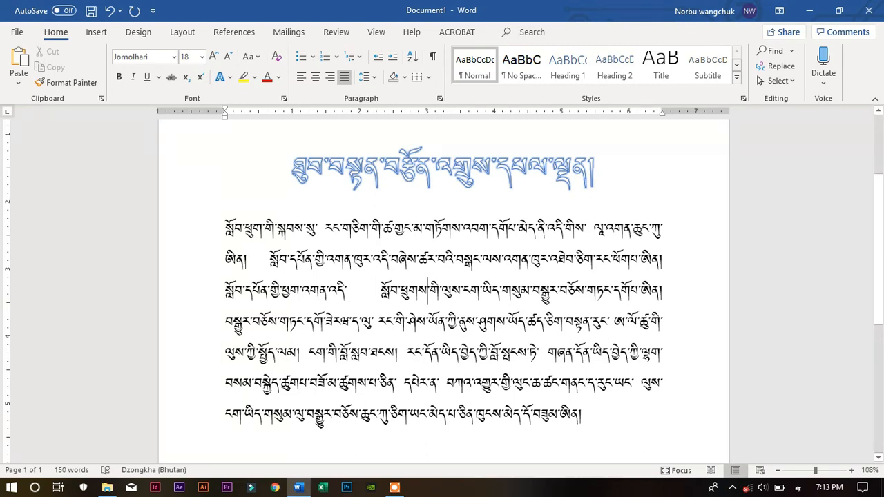
type("ས")
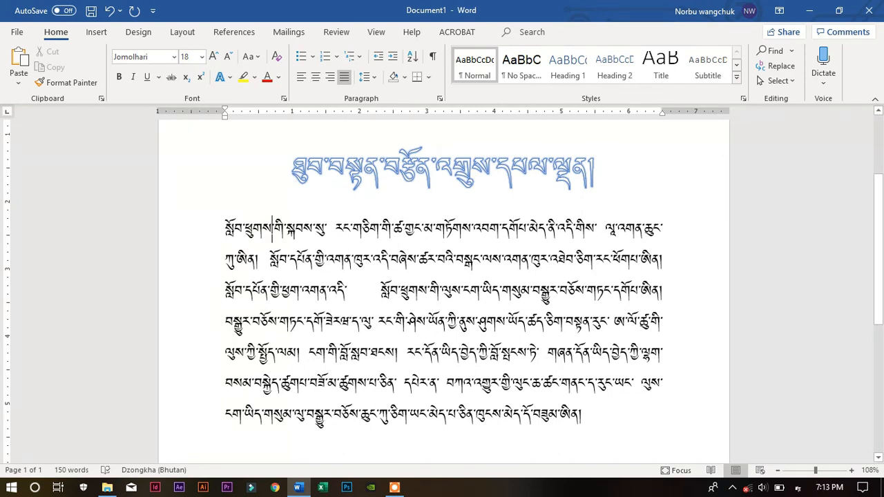
Step: Search the document for the opening body word སློབ་ཕྲུགས, replace all its occurrences with སློབ་ཕྲུག, and close the search results
left_click_drag(225, 228, 271, 234)
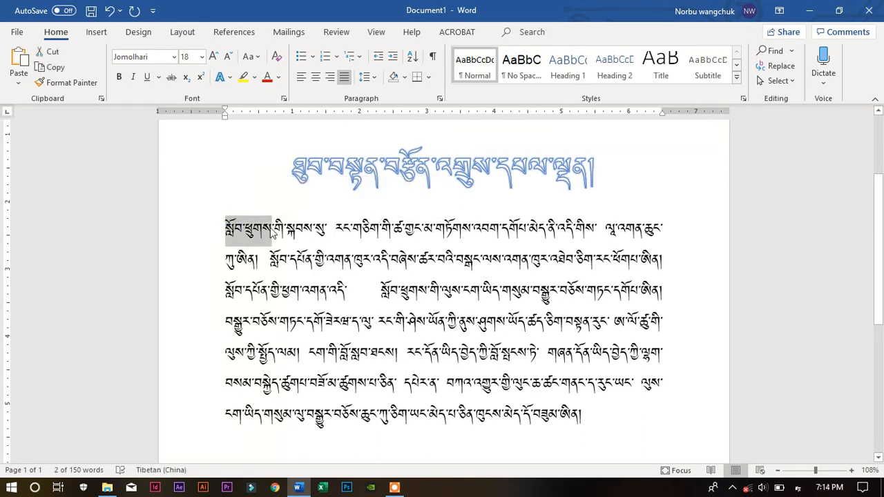
left_click(764, 53)
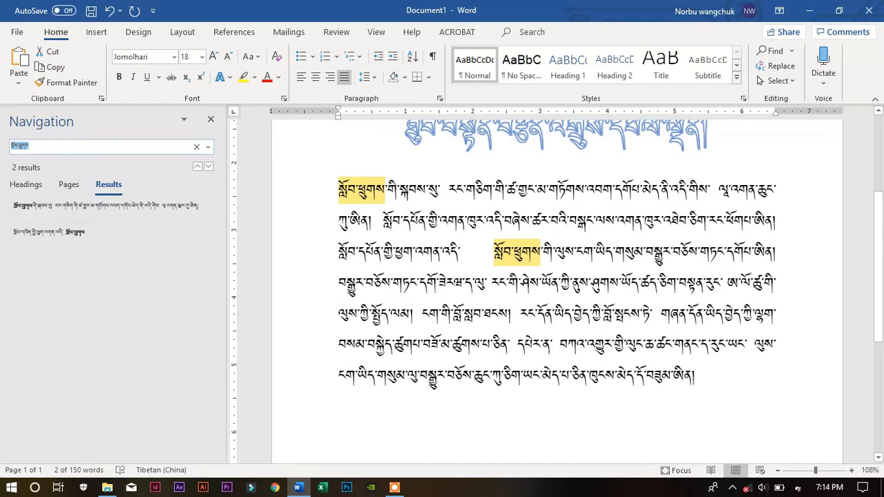
left_click(778, 69)
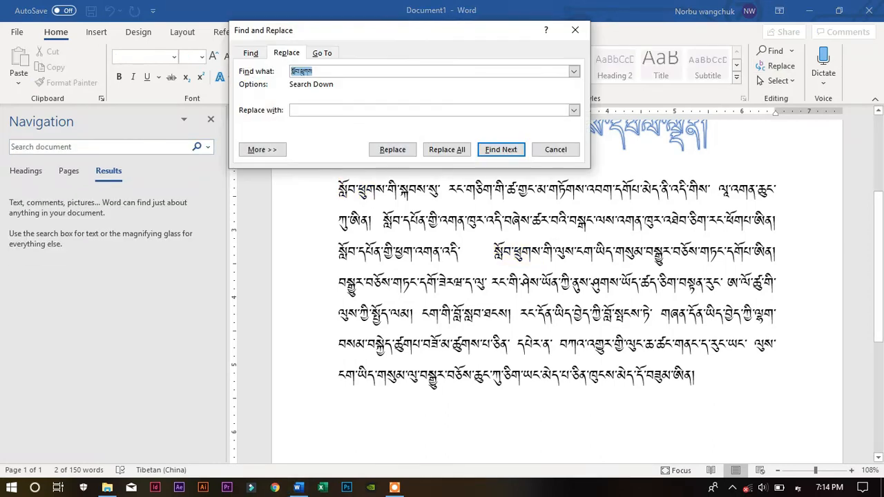
left_click(310, 113)
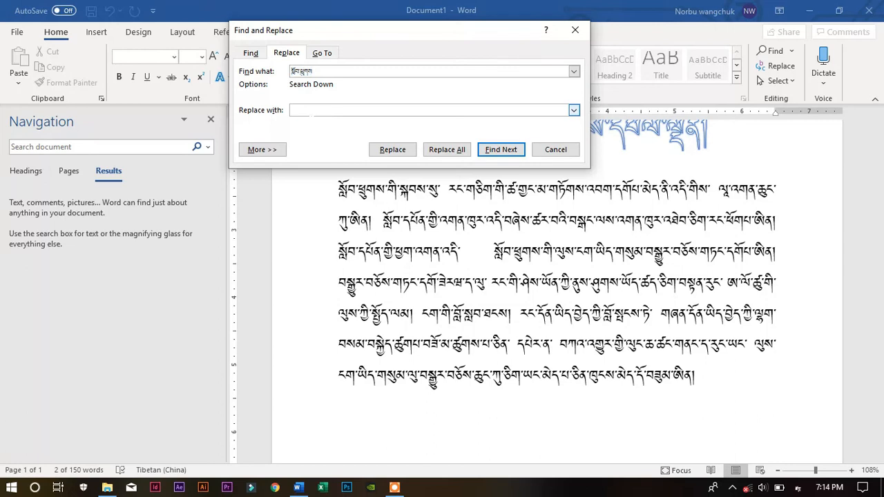
key("ctrl+v")
left_click(445, 154)
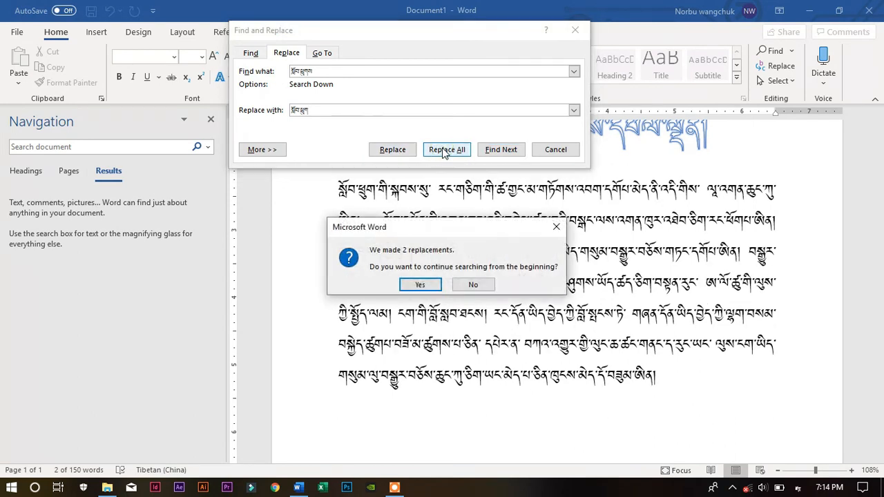
left_click(421, 285)
left_click(453, 281)
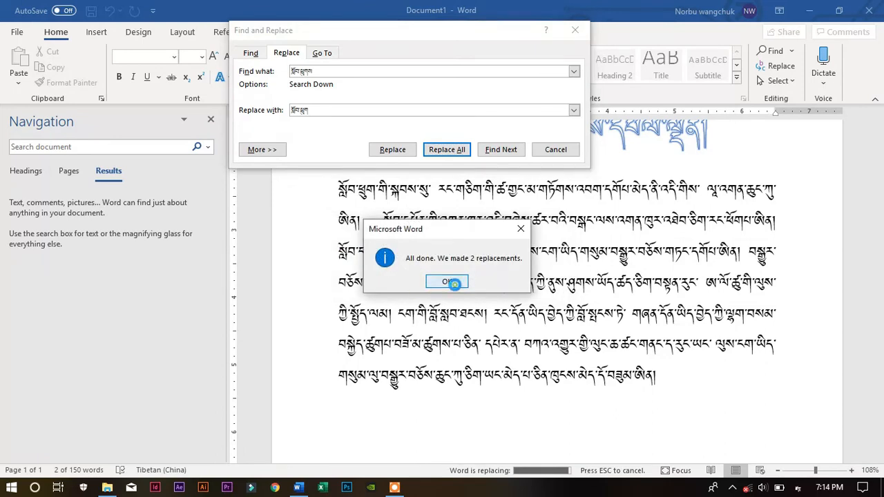
left_click(555, 149)
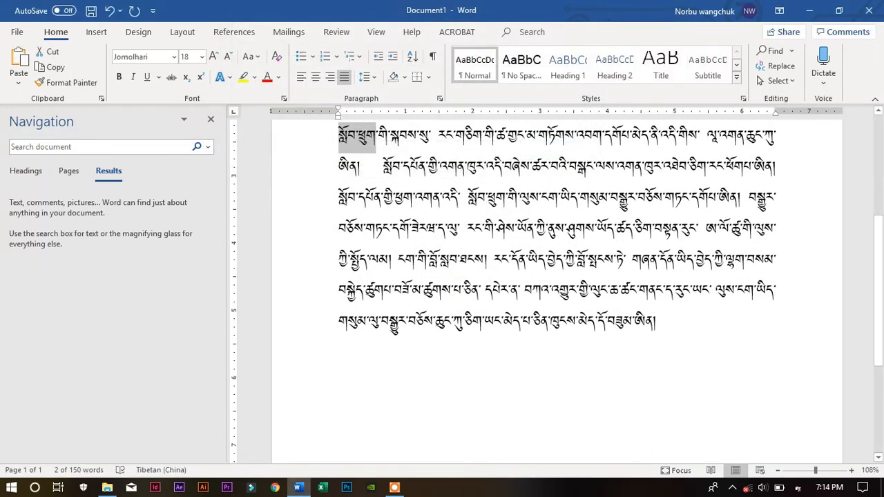
scroll(552, 283, "up", 2)
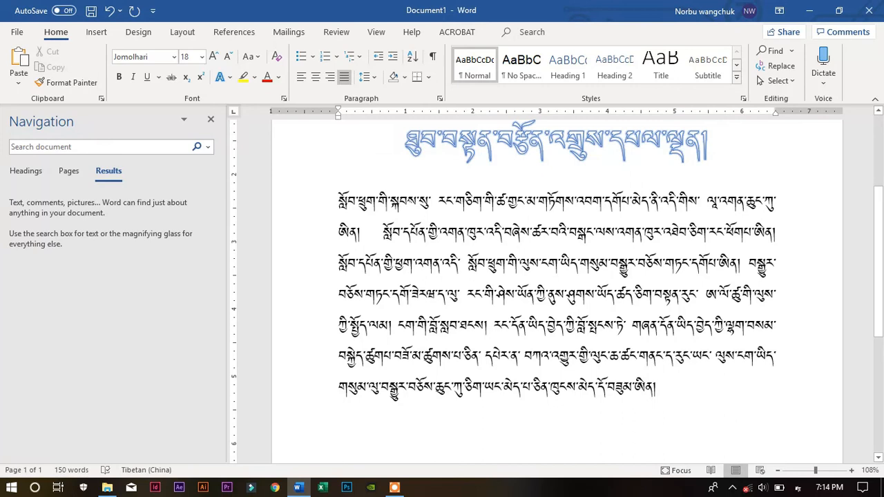
left_click(211, 120)
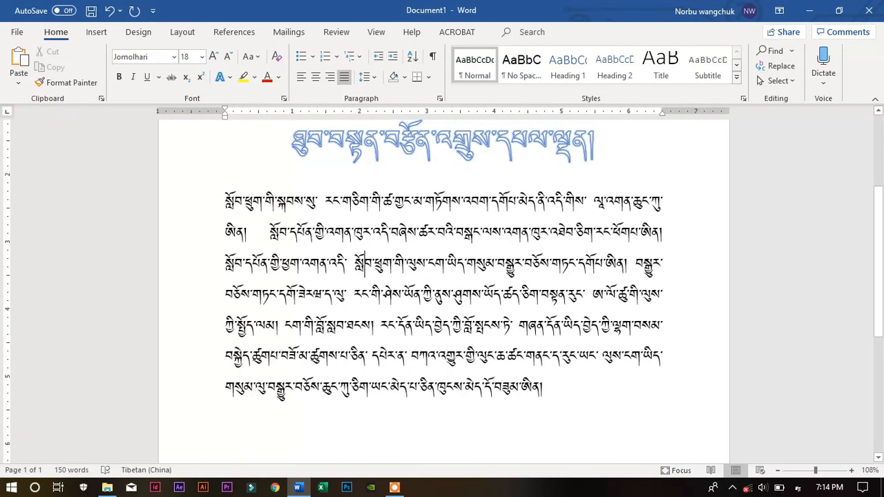
Step: Apply All Borders to the blue Dzongkha heading line and deselect it
scroll(364, 264, "down", 3)
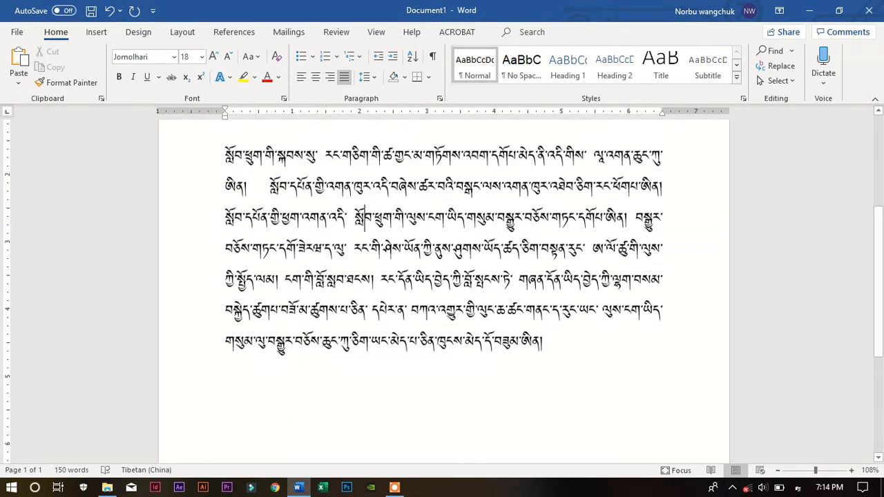
scroll(363, 263, "up", 3)
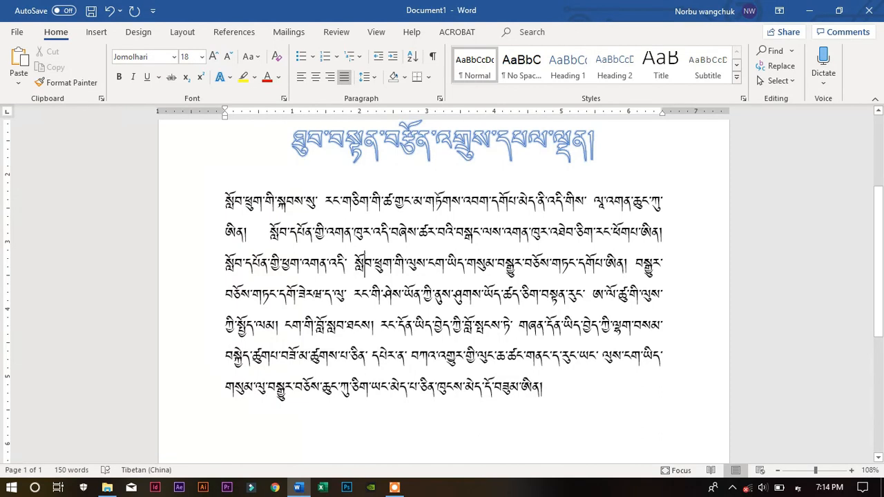
scroll(442, 284, "up", 2)
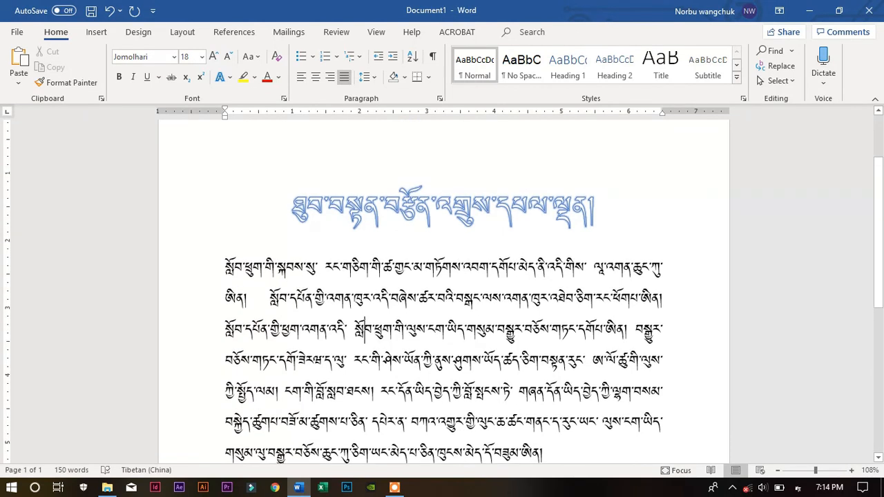
left_click_drag(604, 214, 293, 214)
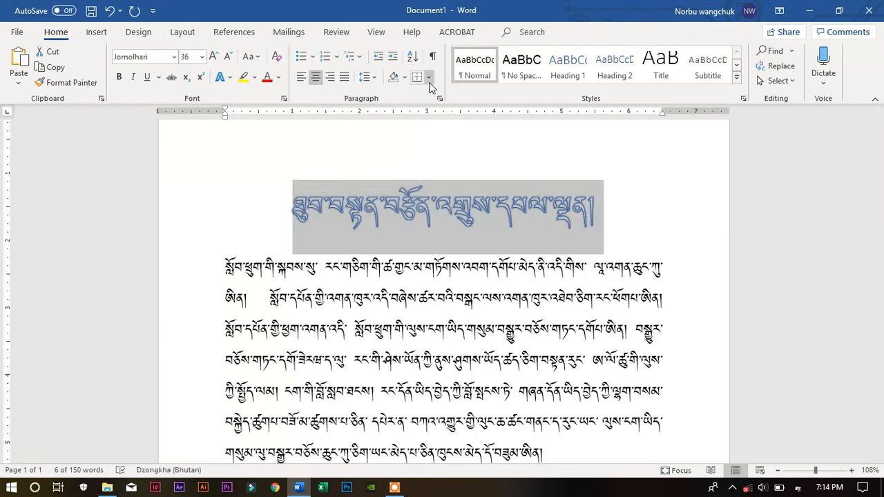
left_click(428, 78)
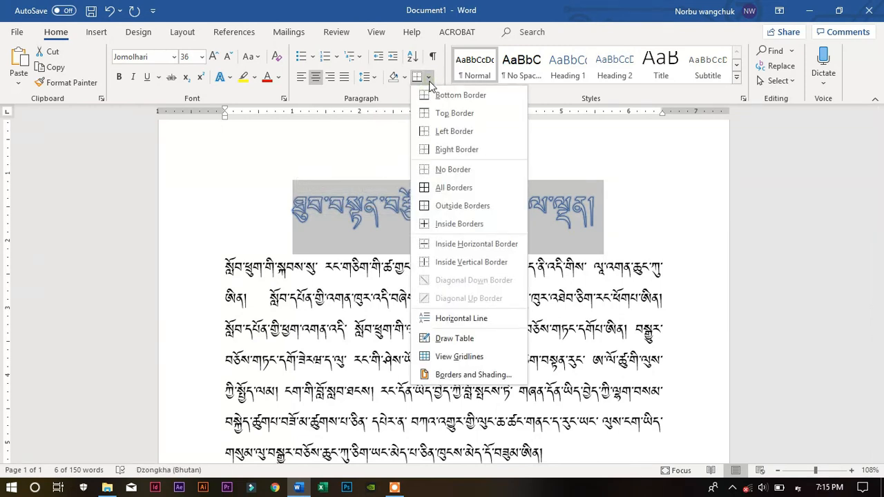
left_click(454, 187)
left_click(528, 243)
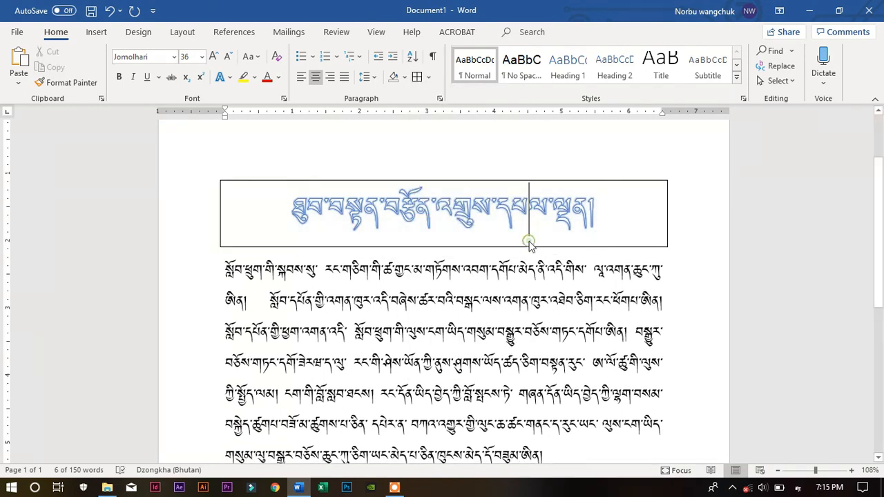
Step: Place the text cursor at the very start of the document
scroll(442, 311, "down", 3)
scroll(442, 311, "up", 2)
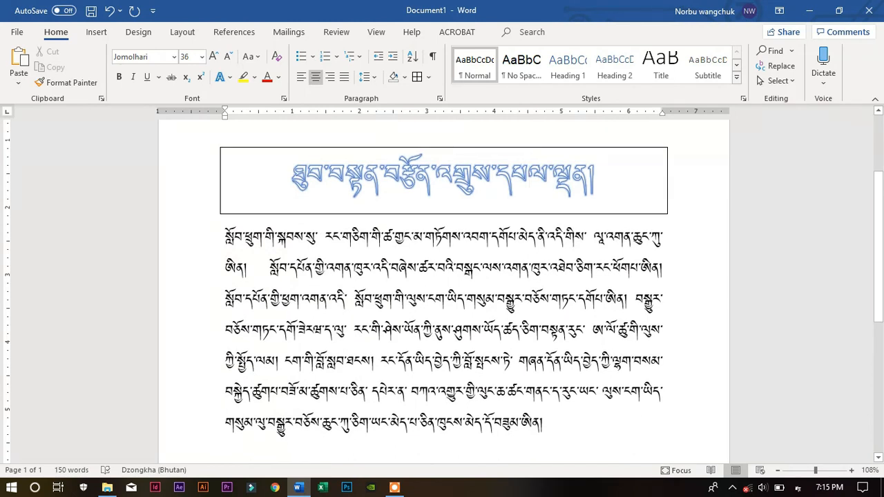
key("ctrl+End")
key("ctrl+Home")
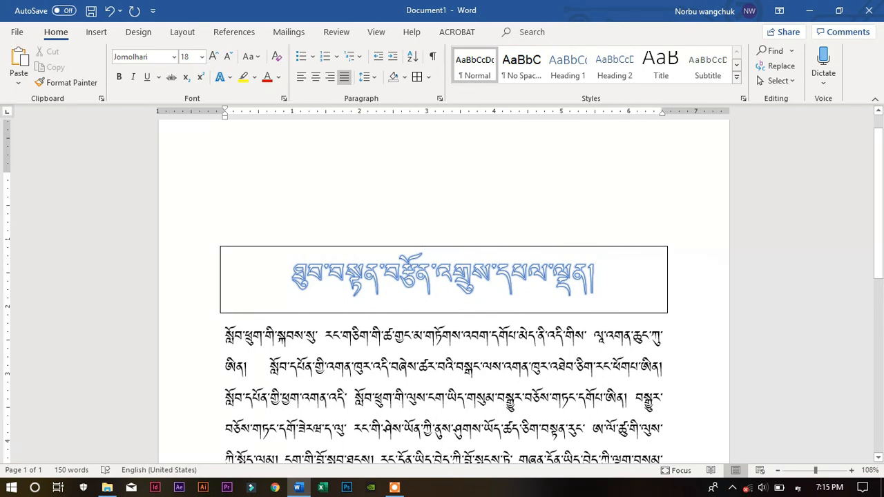